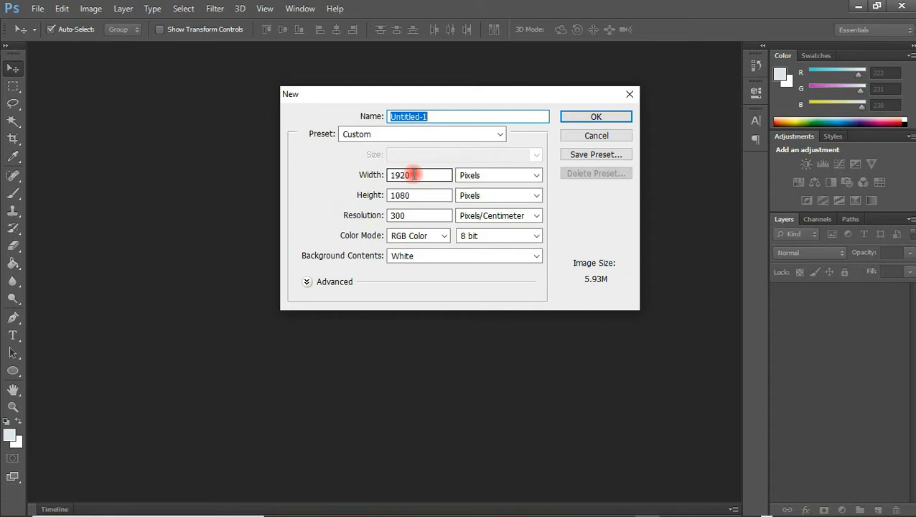
- Create a new 851 × 315 pixel document named "facebook cover page"
left_click(414, 174)
left_click(351, 176)
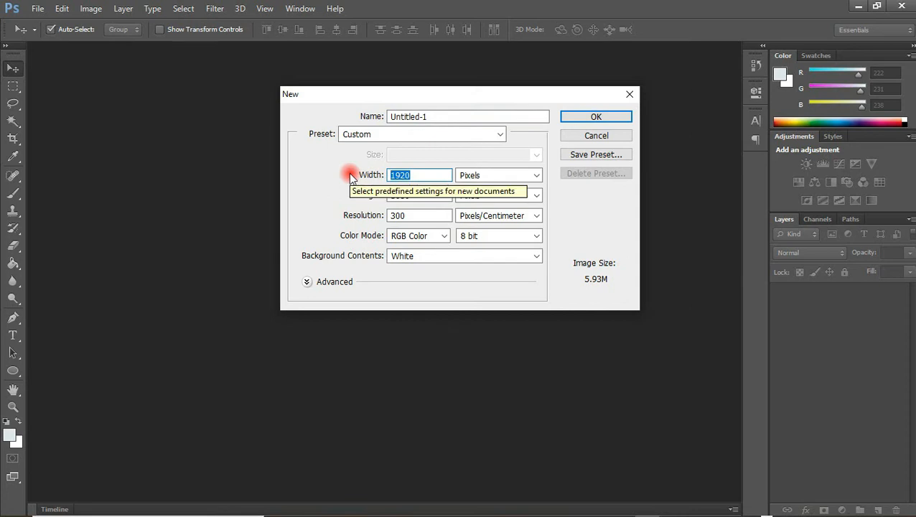
type("851")
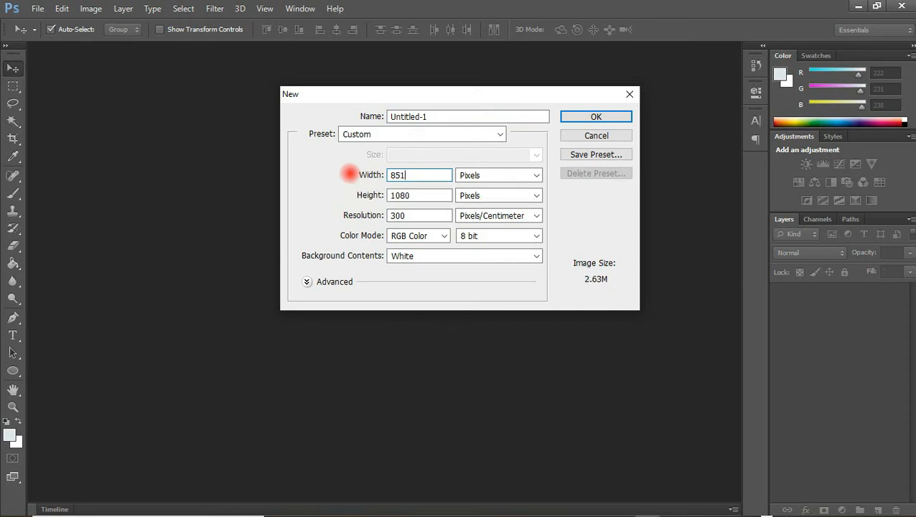
key("Tab")
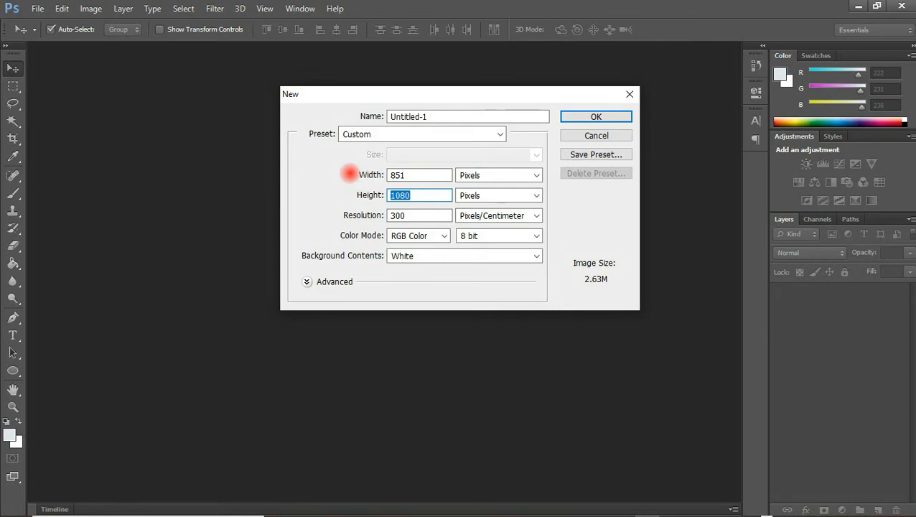
type("315")
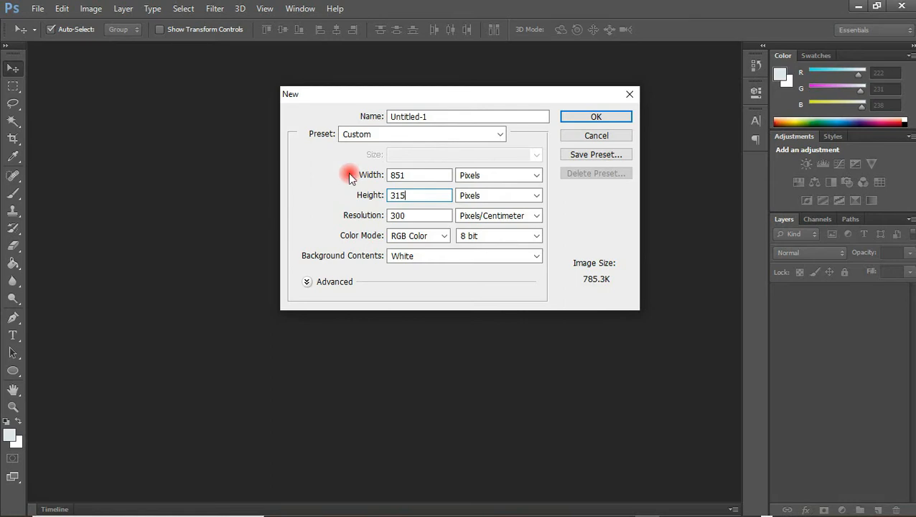
left_click_drag(438, 114, 376, 109)
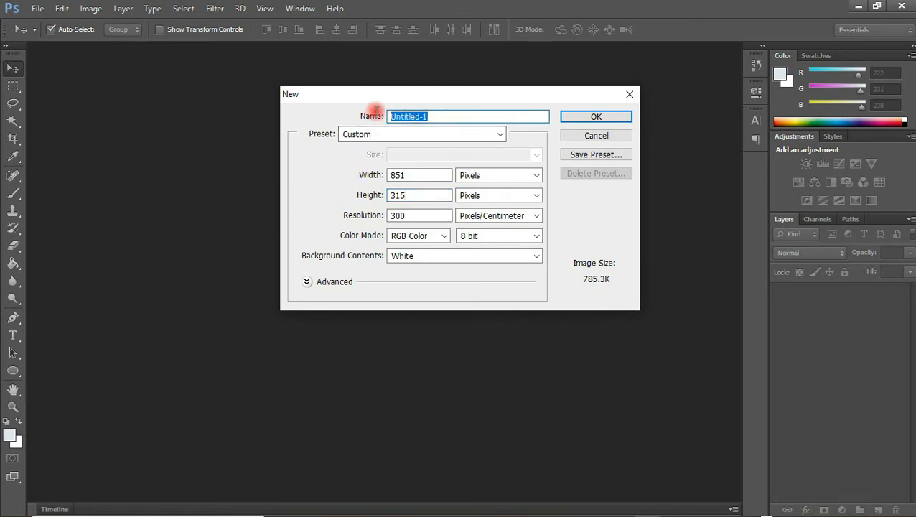
type("facebook cover page")
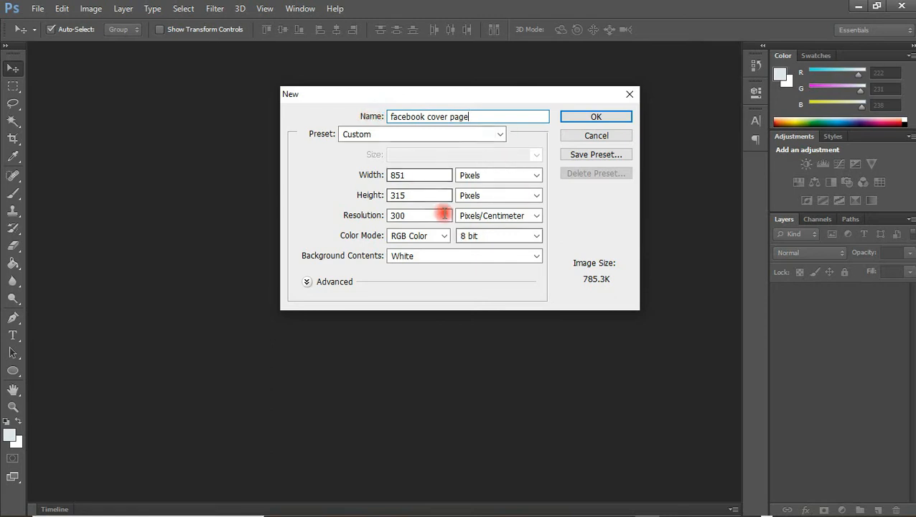
left_click(591, 117)
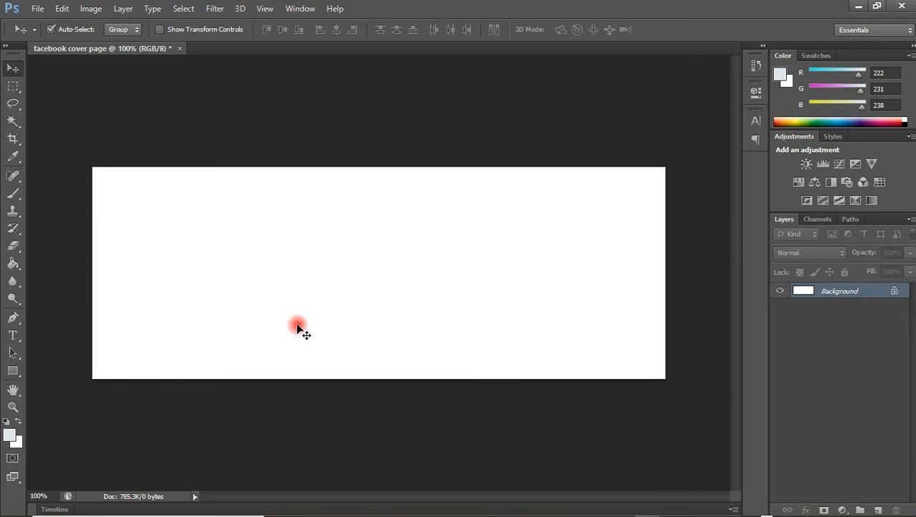
- Bring back the colour sample group and add a light #dee7ee Solid Color fill layer directly above the Background
key("ctrl+z")
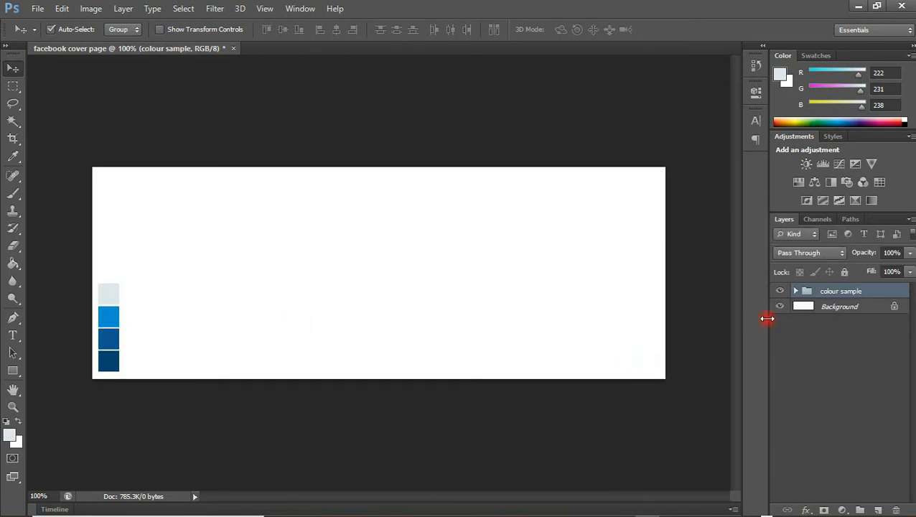
left_click(847, 307)
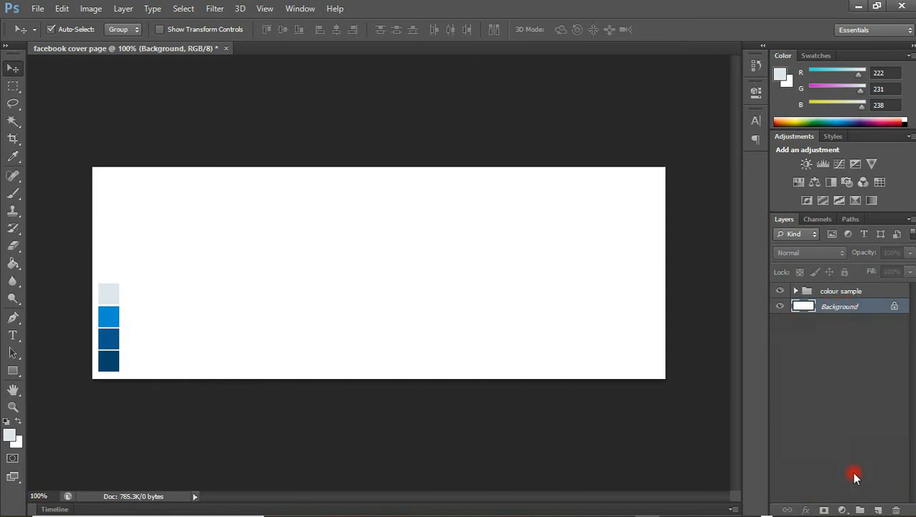
left_click(842, 510)
left_click(851, 211)
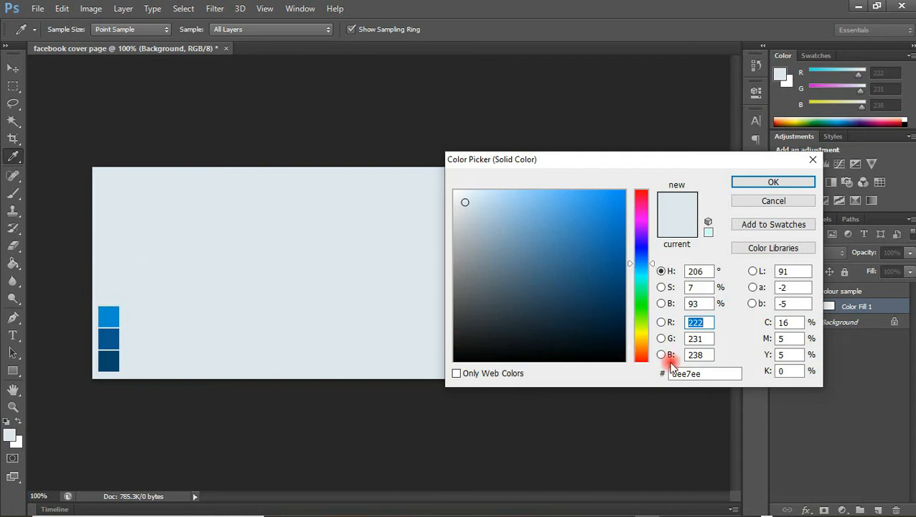
left_click(767, 182)
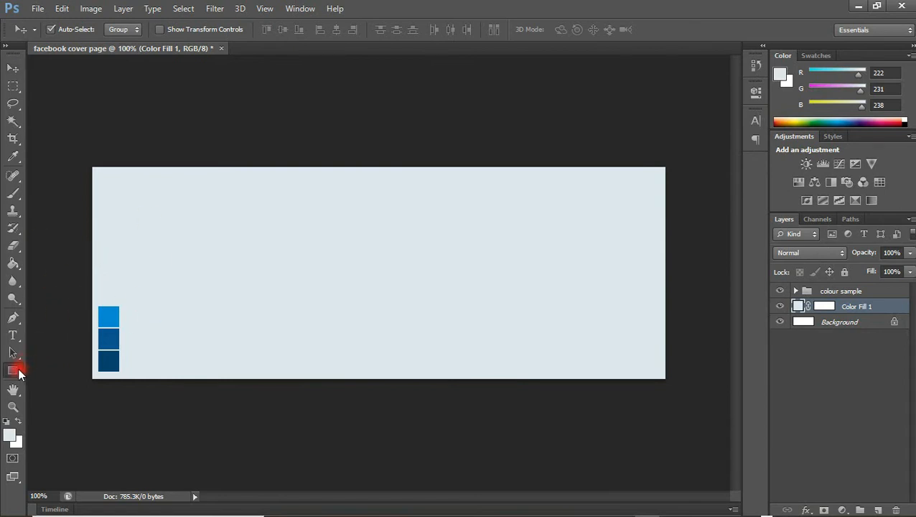
- Draw a horizontal rectangle about 959 × 175 px across the full canvas width and colour it with the third, medium-dark blue sample
left_click(14, 369)
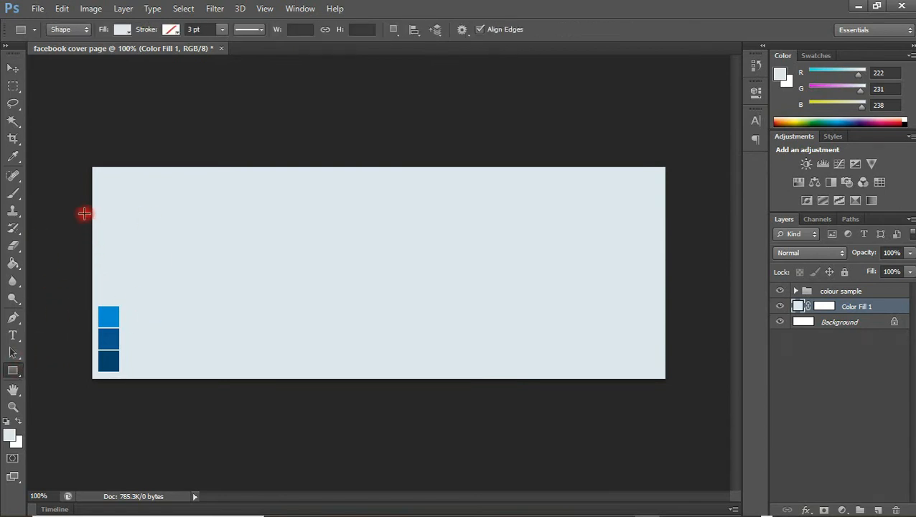
left_click_drag(67, 205, 713, 322)
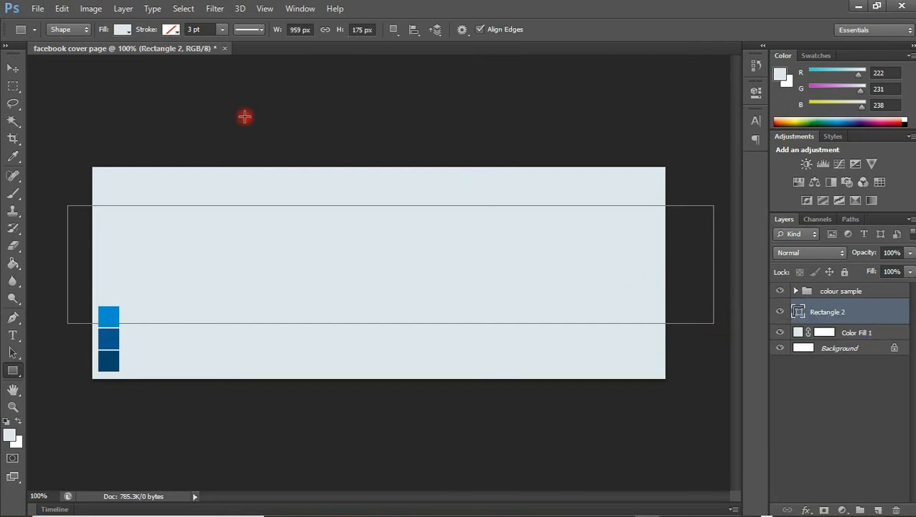
left_click(9, 72)
left_click(475, 214)
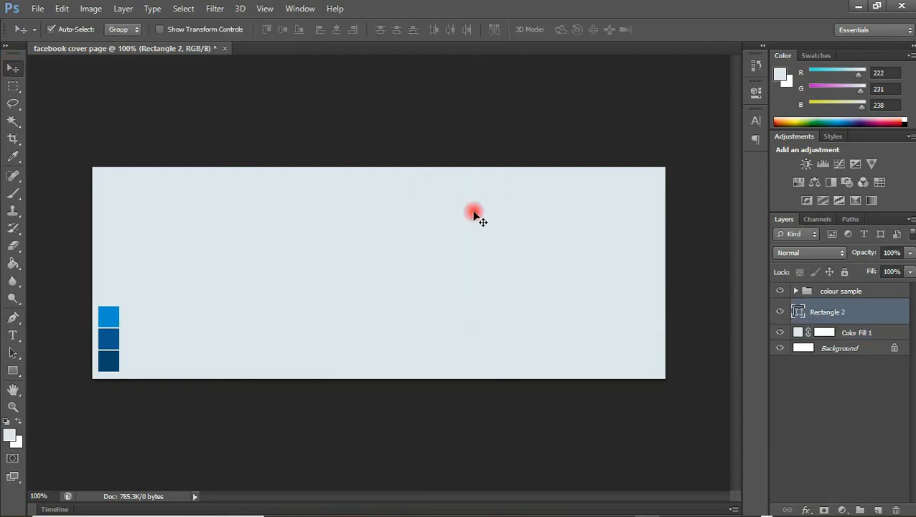
double_click(799, 313)
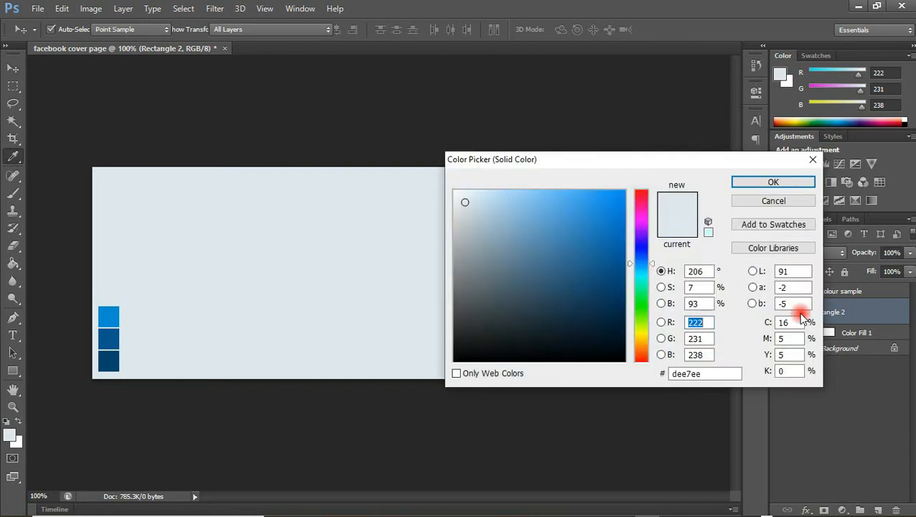
left_click(112, 334)
left_click(753, 185)
- Shift the blue band slightly down and align its vertical centre with the Background layer
left_click_drag(565, 278, 565, 284)
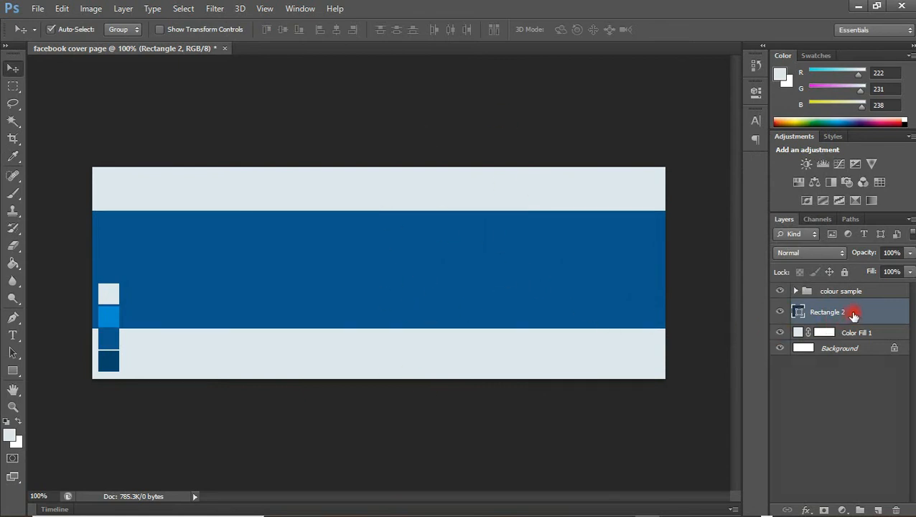
left_click(842, 349, "ctrl")
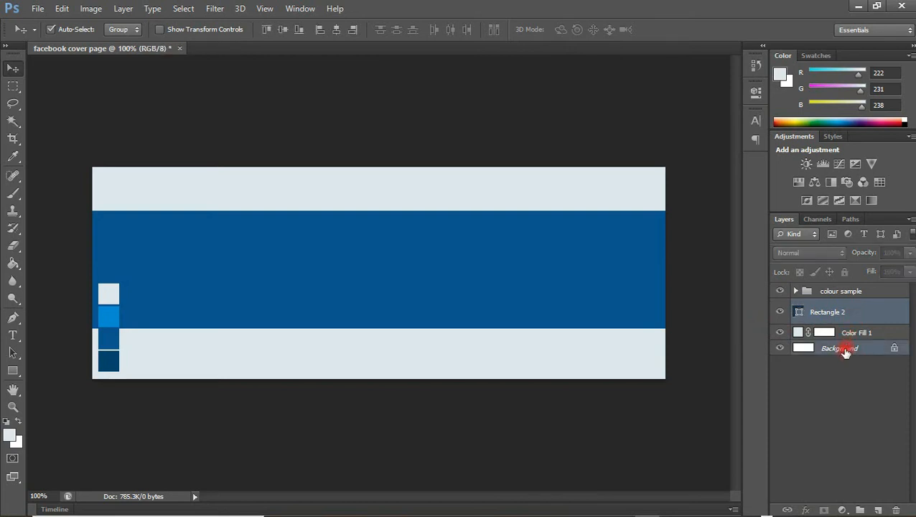
left_click(283, 30)
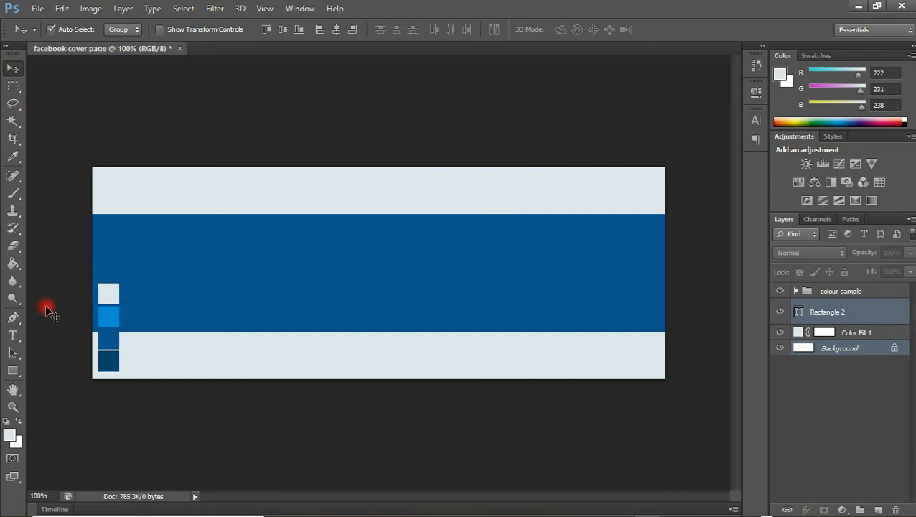
- Draw a rectangle about 724 × 257 px over the middle of the blue band and colour it with the light #dee7ee sample
left_click(15, 370)
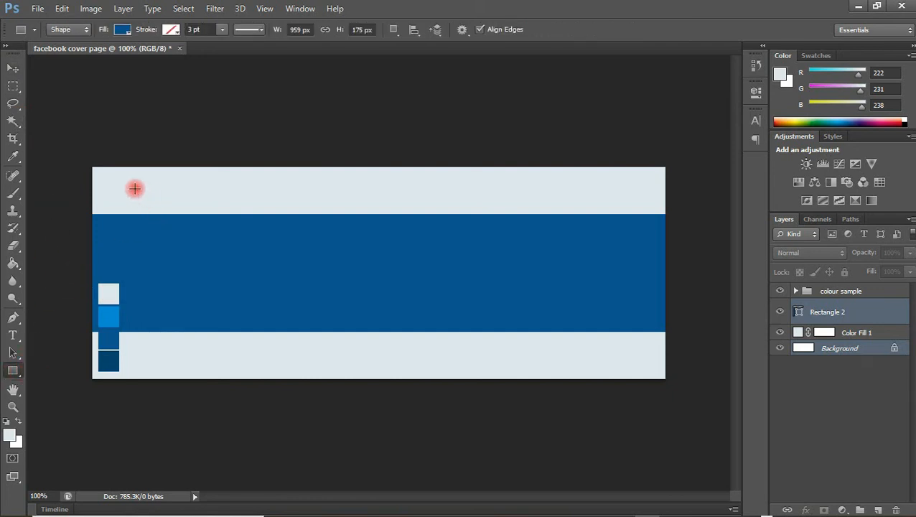
left_click_drag(140, 194, 627, 366)
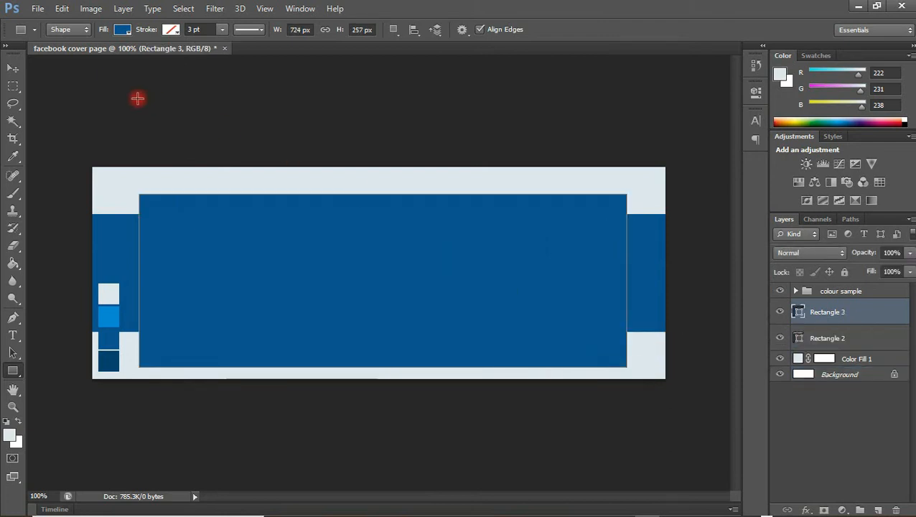
left_click(13, 68)
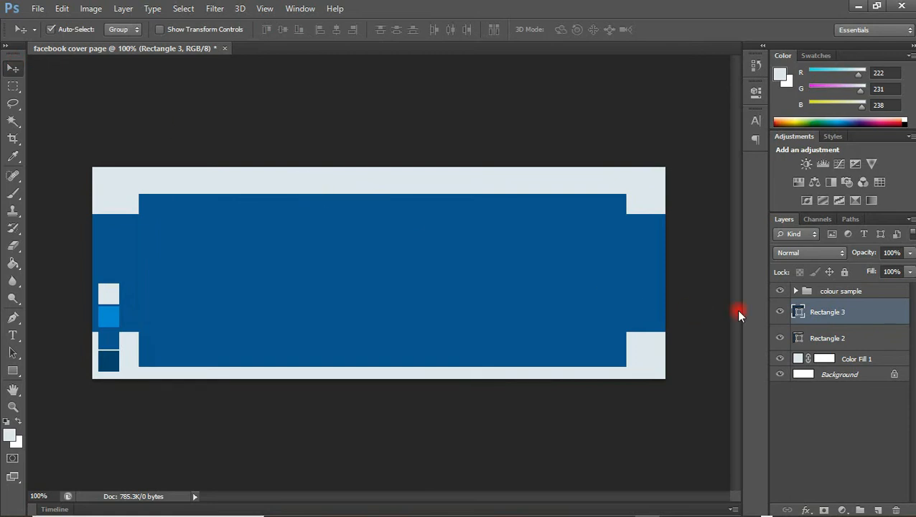
double_click(800, 315)
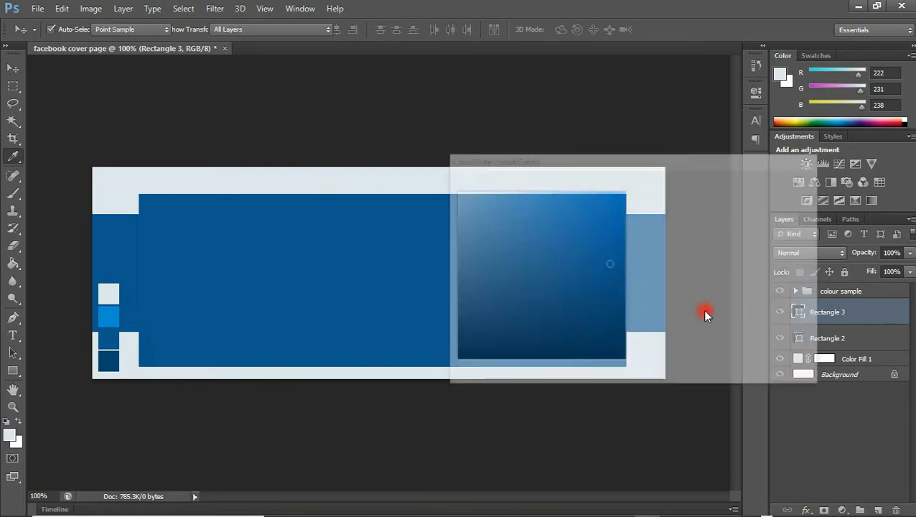
left_click(120, 291)
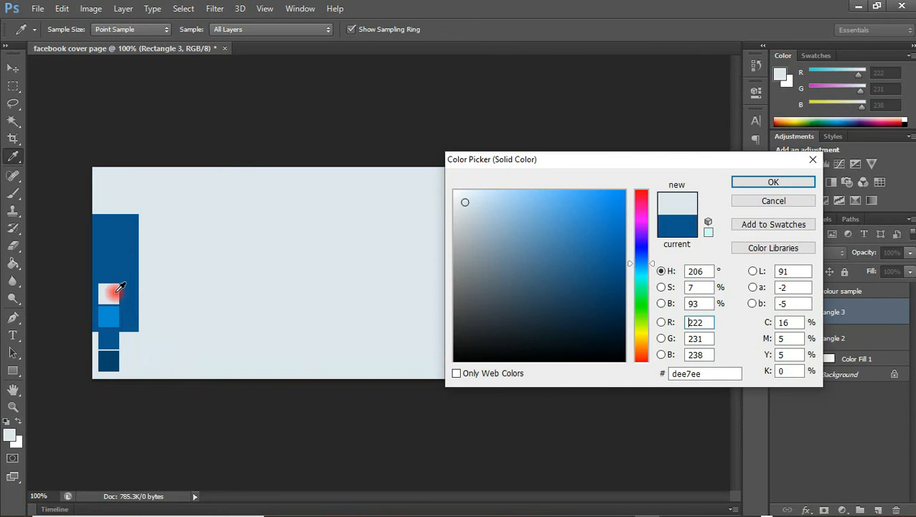
left_click(766, 181)
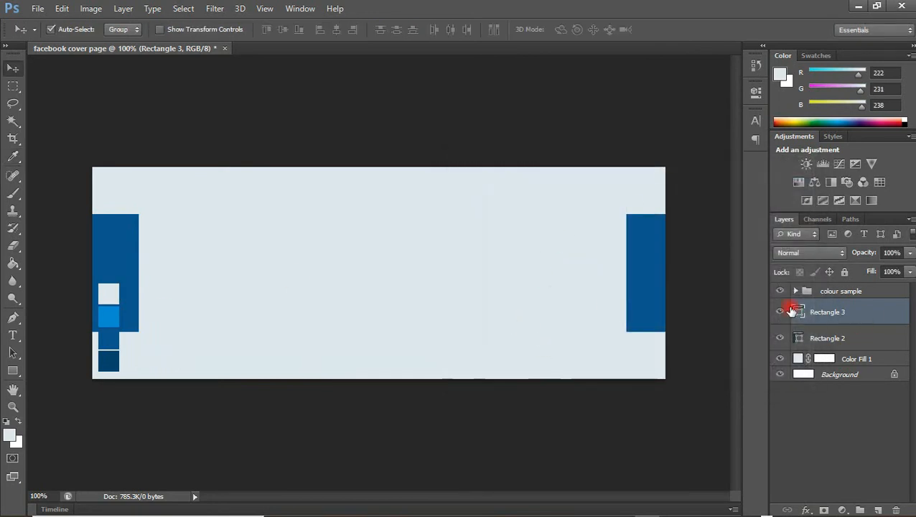
- Rasterize the light rectangle's layer and marquee-select its left end, with the Background and Color Fill 1 layers hidden
right_click(808, 316)
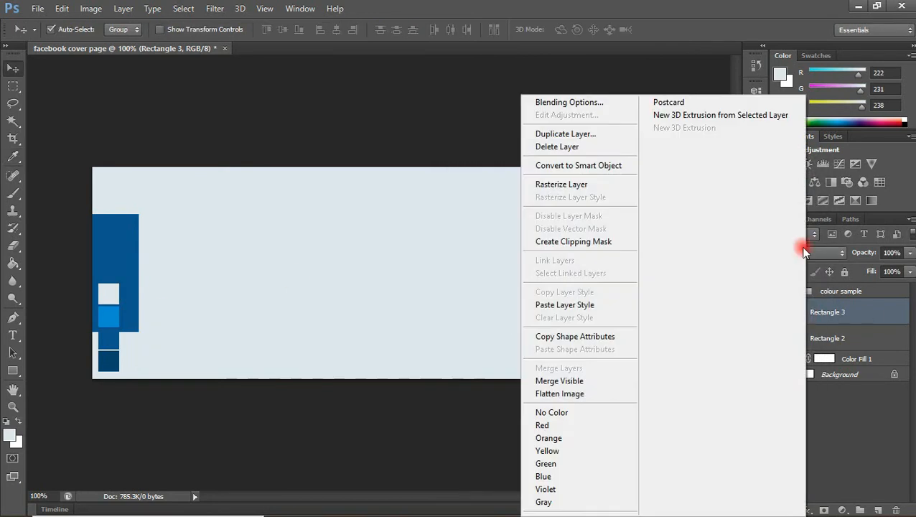
left_click(617, 188)
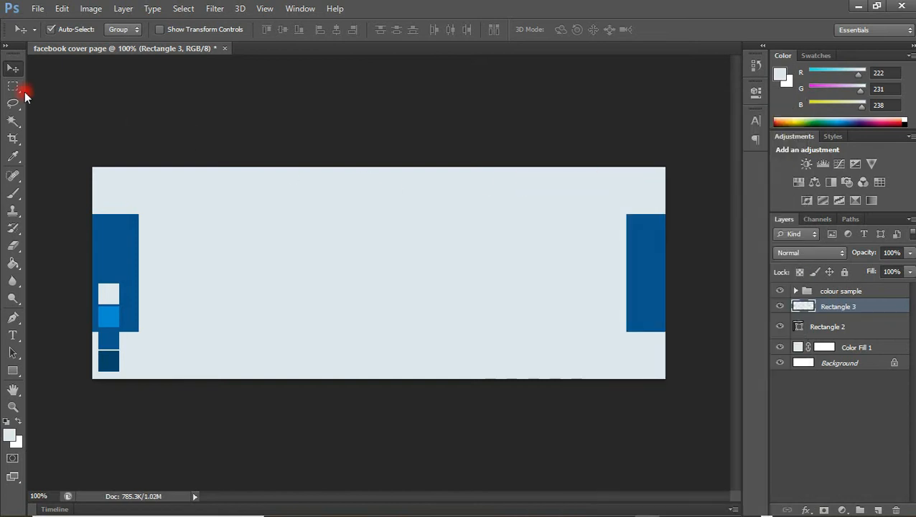
left_click(14, 87)
left_click_drag(123, 183, 252, 369)
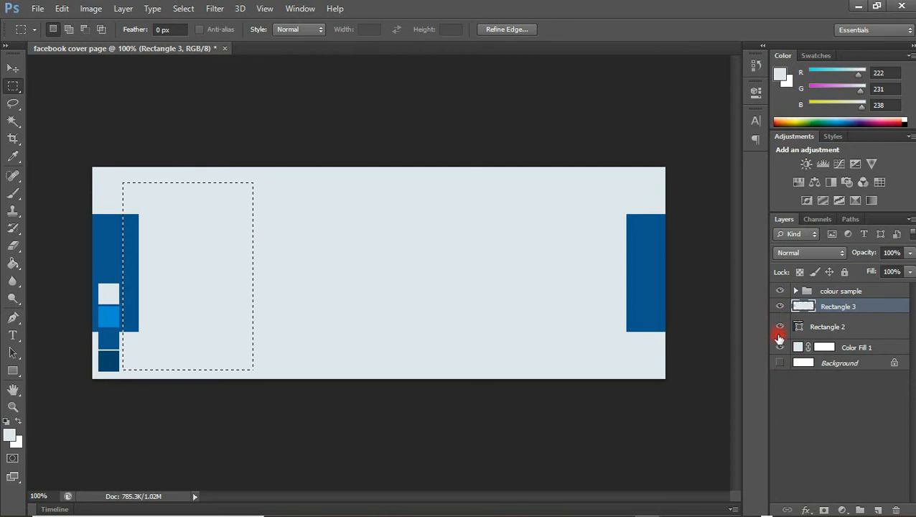
left_click(780, 348)
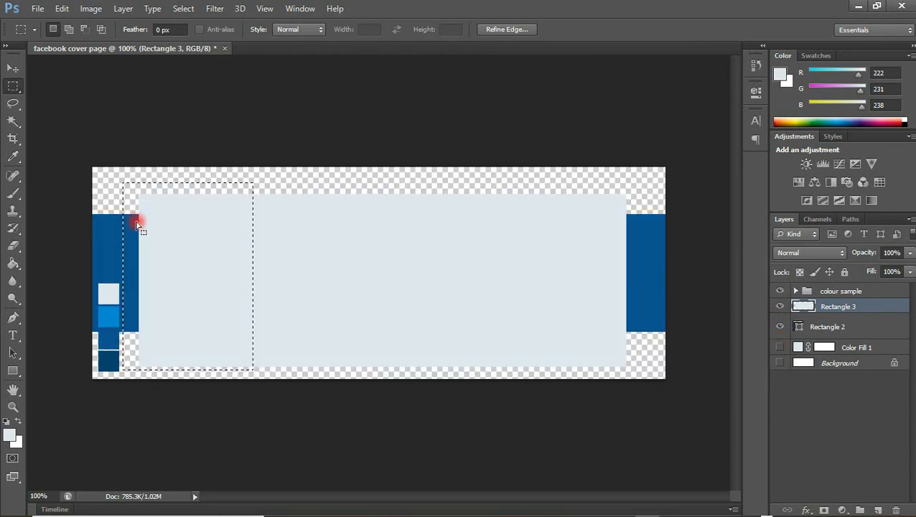
left_click(12, 67)
mouse_move(239, 243)
left_mouse_down()
mouse_move(241, 255)
mouse_move(242, 245)
left_mouse_up()
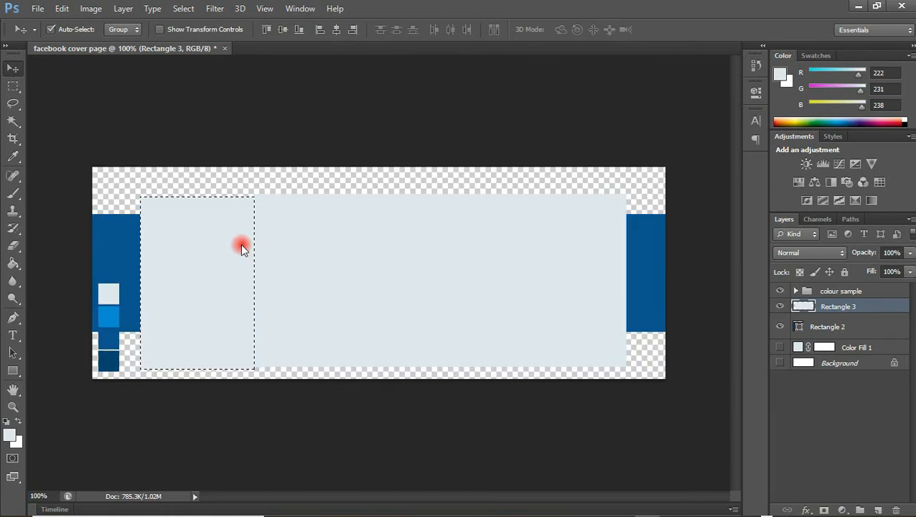
key("ctrl+alt+z")
key("ctrl+alt+z")
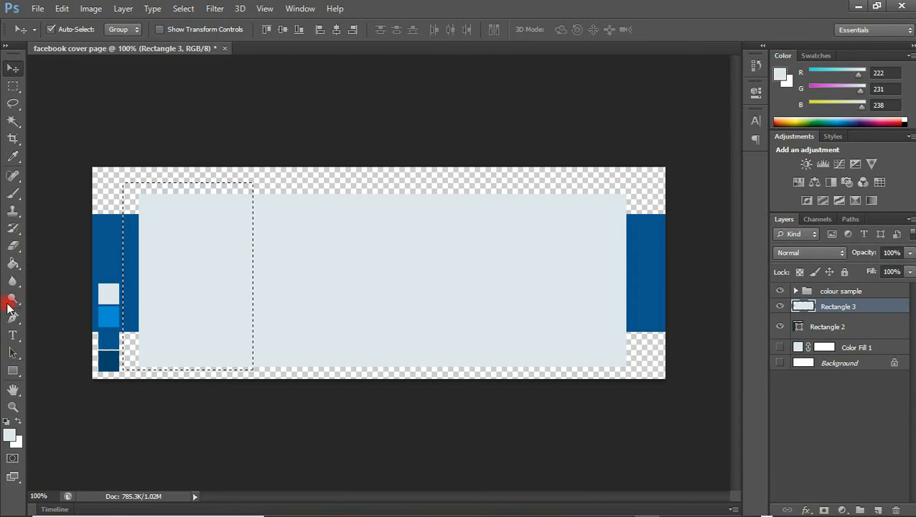
- Set the foreground colour to the bright blue sample #018fd7 and fill the selected left end of the light rectangle with it
left_click(12, 268)
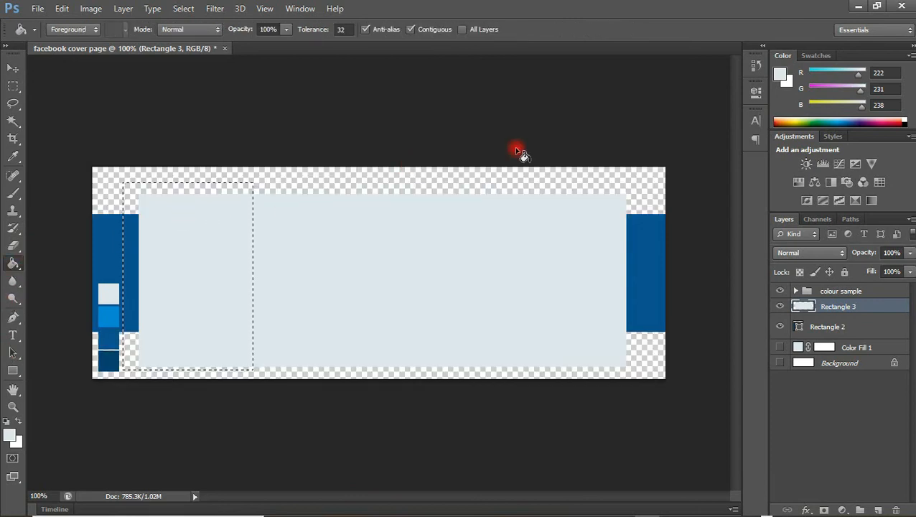
left_click(781, 72)
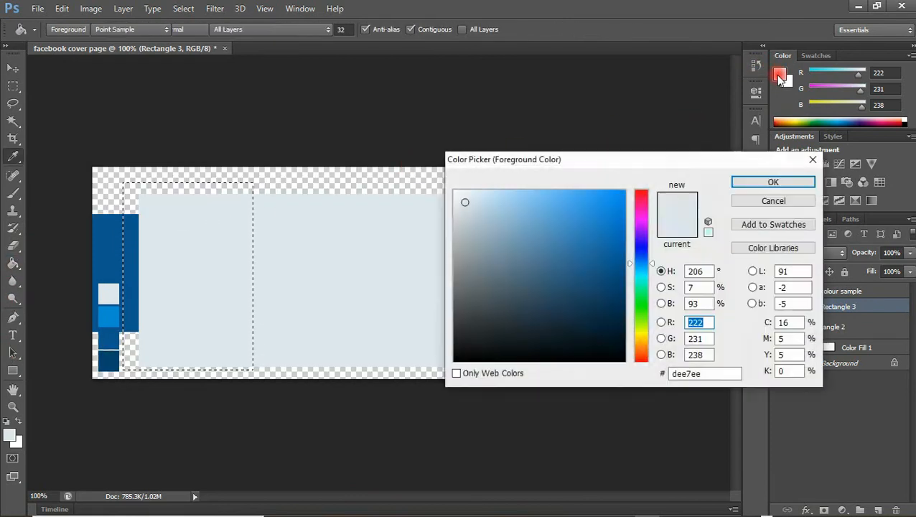
left_click(109, 316)
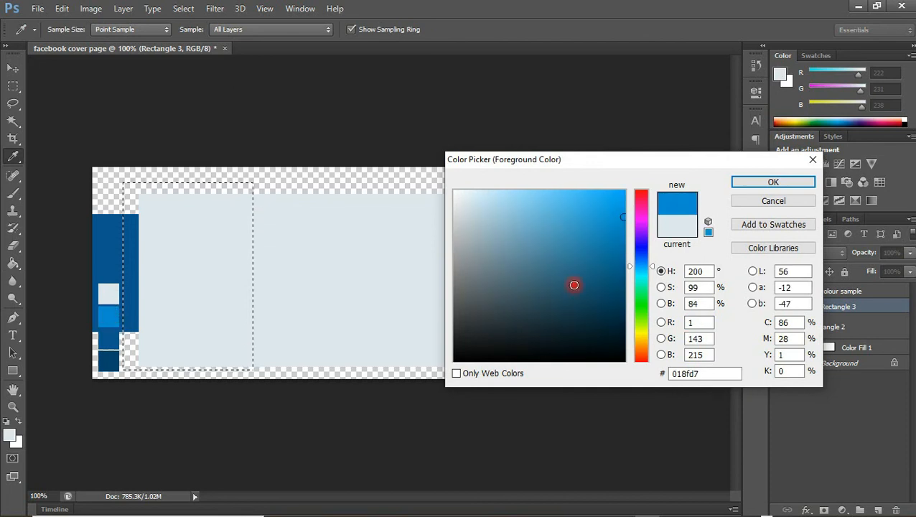
left_click(771, 182)
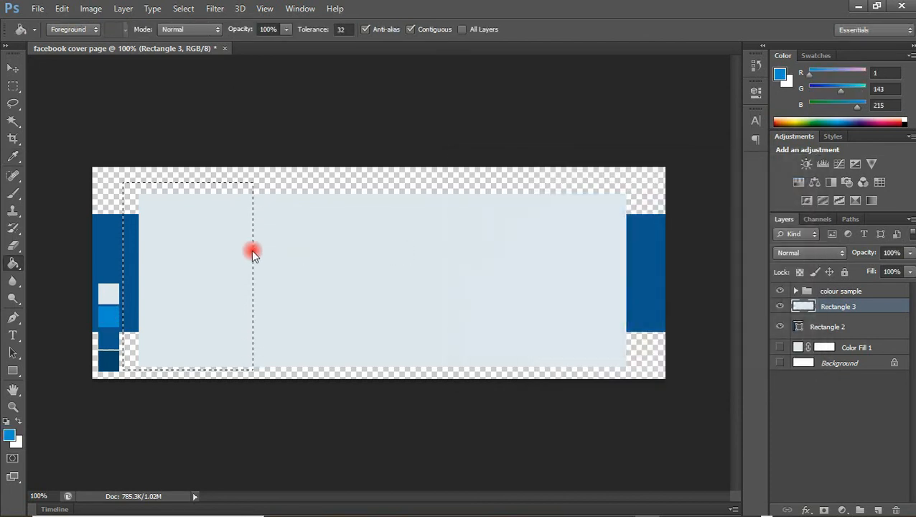
left_click(192, 247)
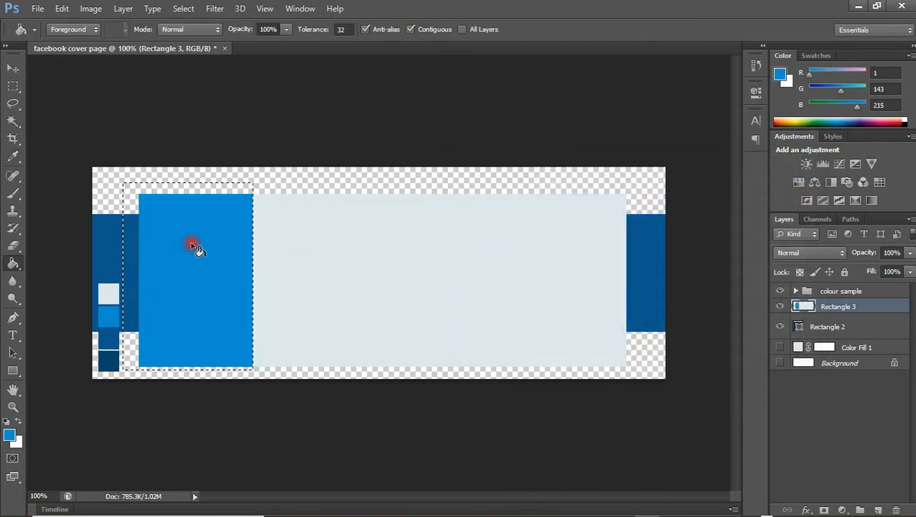
- Deselect the filled left end of the light rectangle and show the Background and Color Fill 1 layers again
left_click(13, 68)
key("ctrl+d")
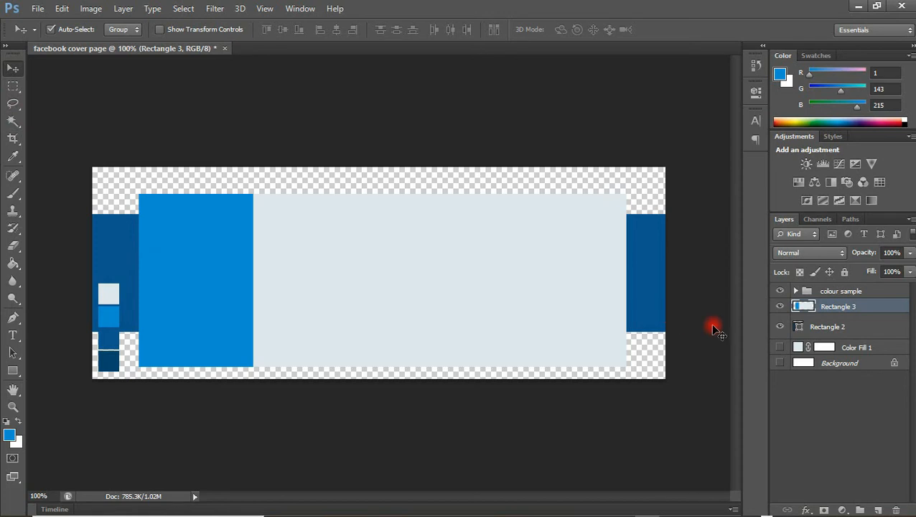
left_click(783, 365)
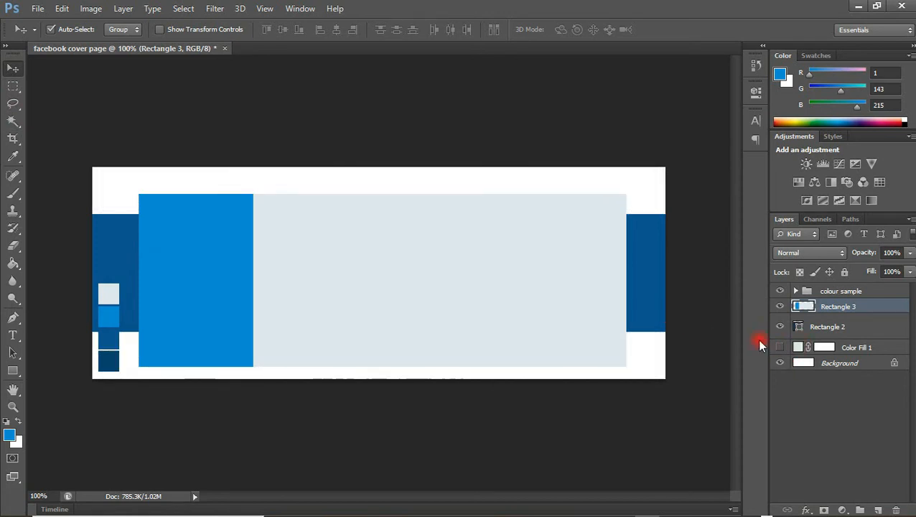
left_click(780, 348)
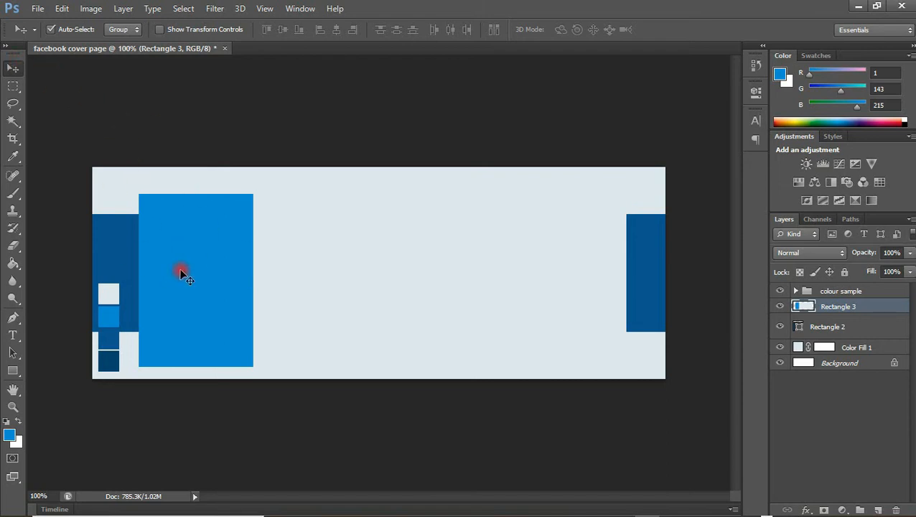
- Align the vertical centre of the Rectangle 3 layer with the Background layer
left_click(842, 363, "ctrl")
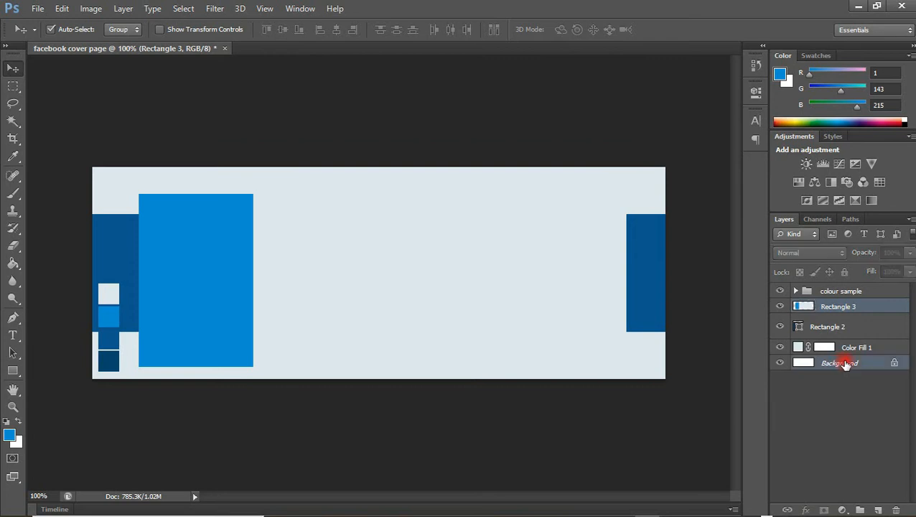
left_click(282, 30)
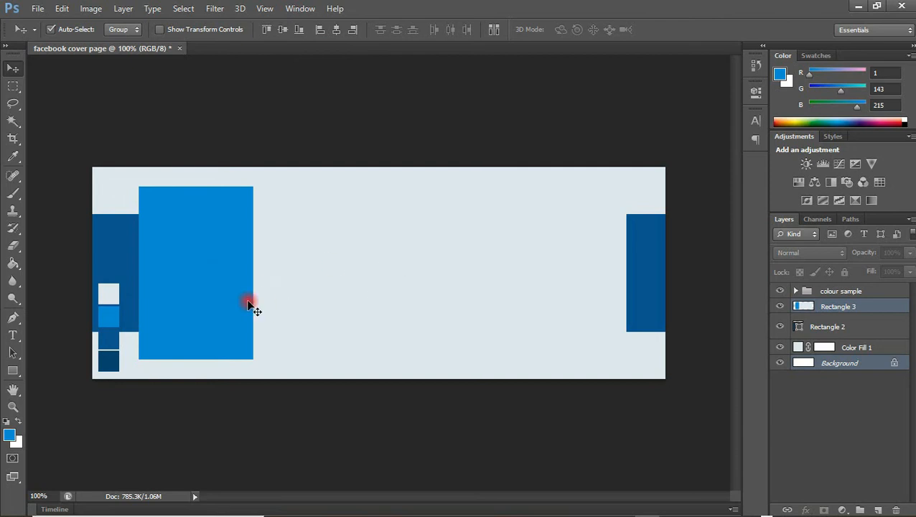
left_click(823, 315)
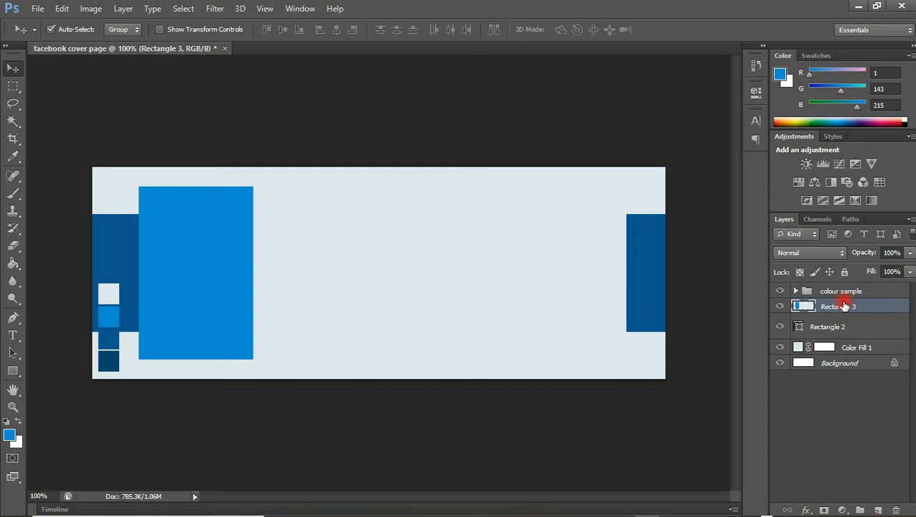
- Hide Rectangle 3 and give Rectangle 2 a drop shadow with 75% opacity, 149° angle, 5 px distance, 16% spread and 18 px size
left_click(781, 307)
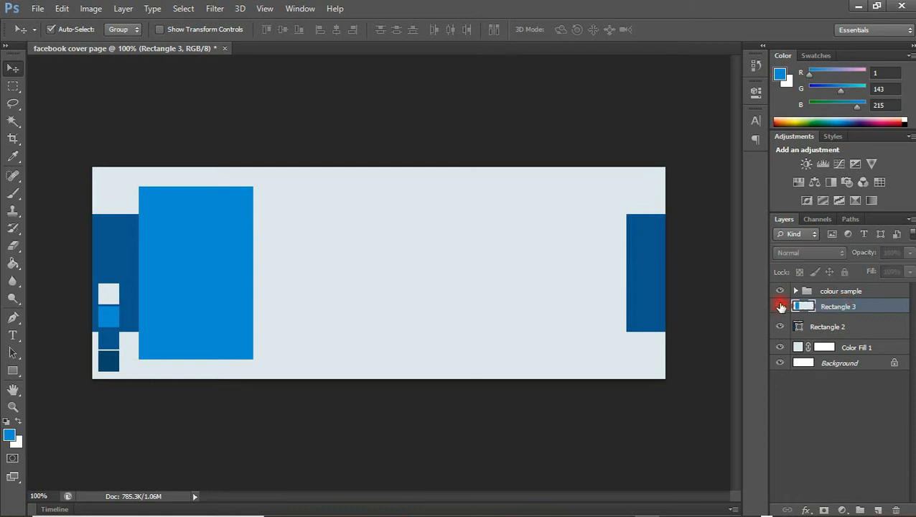
left_click(838, 332)
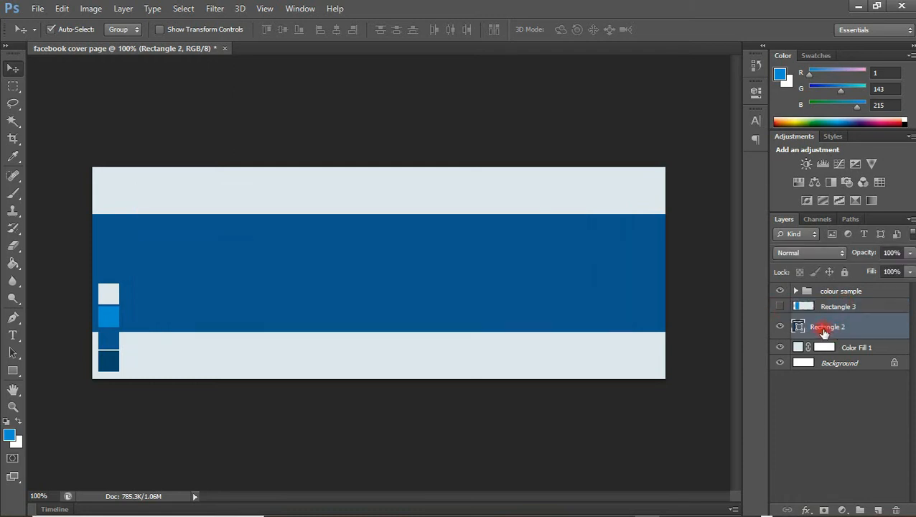
left_click(807, 510)
left_click(826, 498)
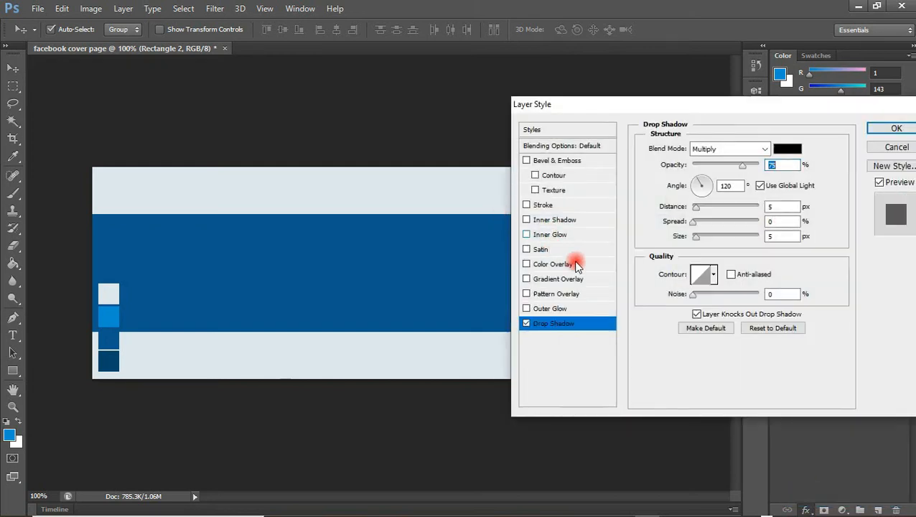
left_click_drag(700, 223, 702, 238)
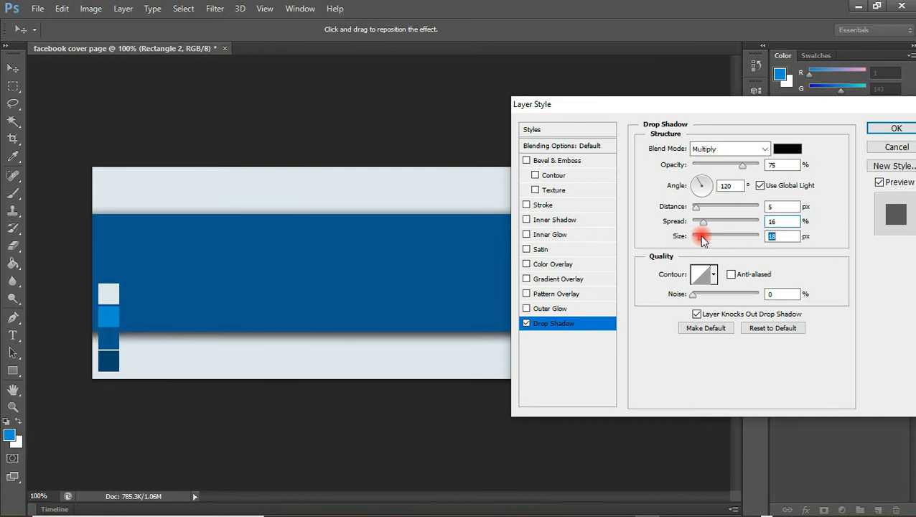
left_click_drag(695, 207, 700, 213)
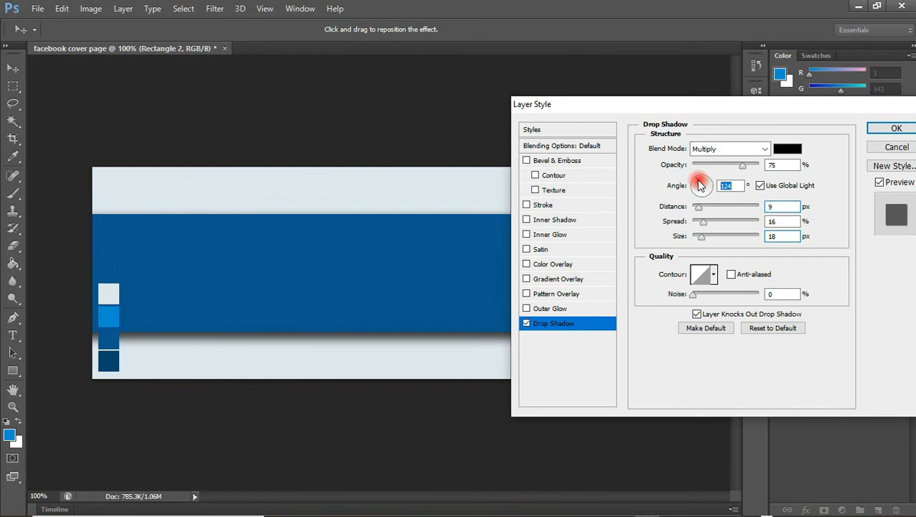
left_click_drag(421, 214, 420, 210)
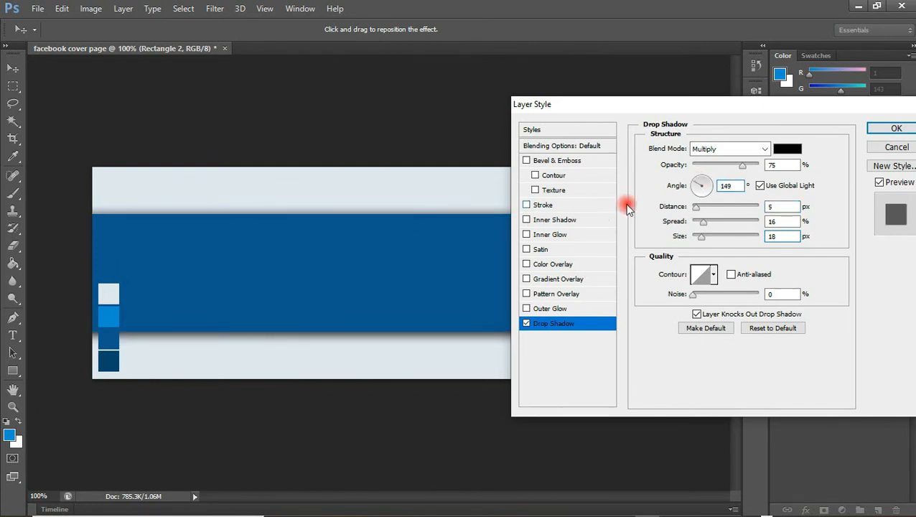
left_click(893, 129)
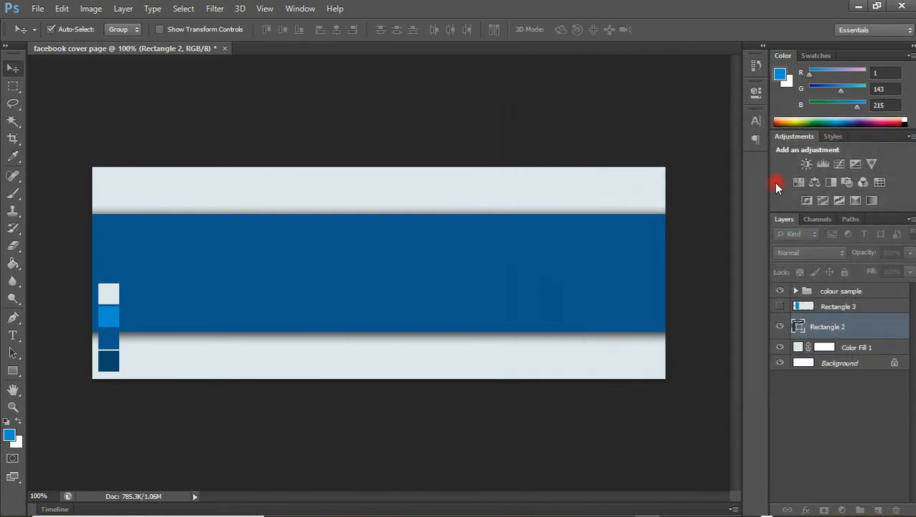
- Show Rectangle 3, copy Rectangle 2's drop shadow style onto it, and shift the block slightly to the right
left_click(781, 309)
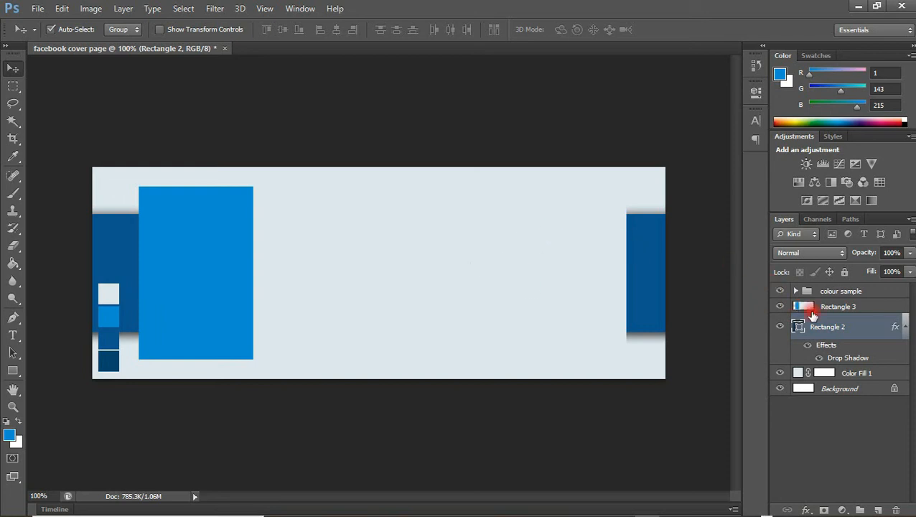
right_click(849, 322)
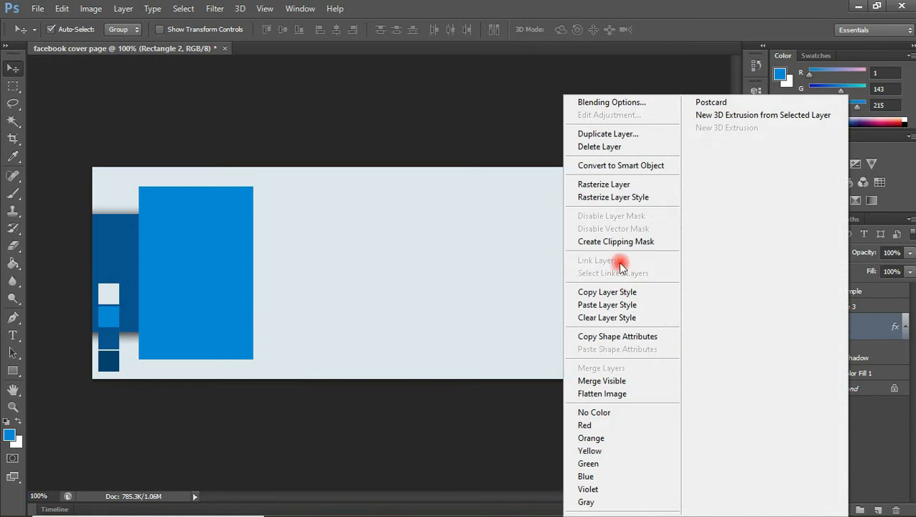
left_click(619, 295)
left_click(800, 308)
right_click(830, 309)
left_click(586, 305)
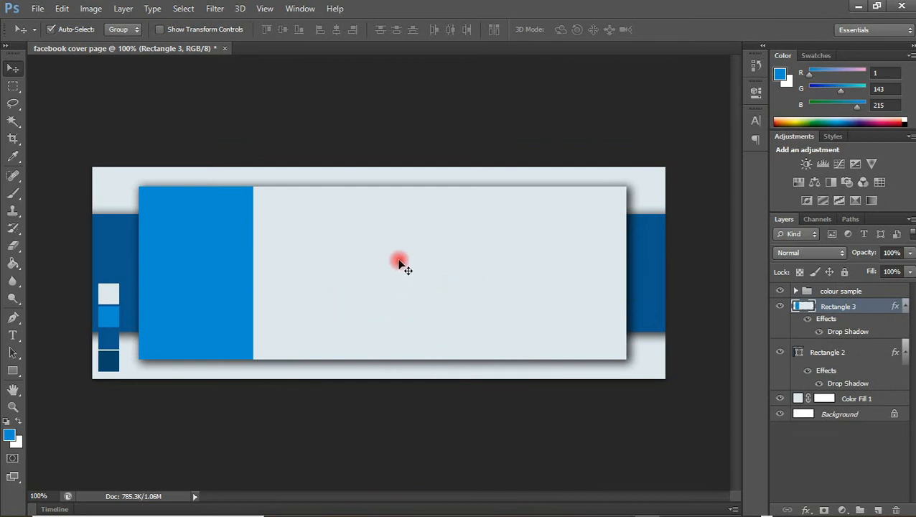
left_click_drag(377, 289, 402, 287)
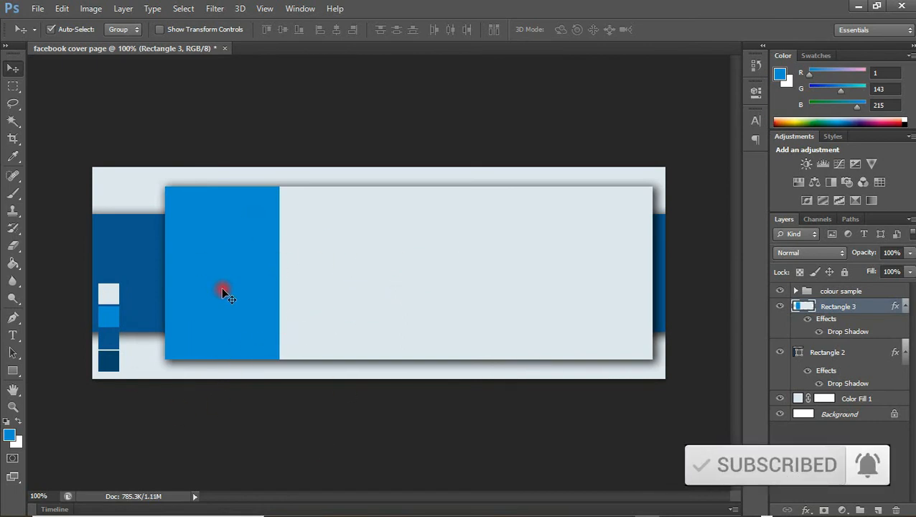
- Place iconic-summer-2017.jpg from the Facebook pictures folder and enlarge it to about 32% over the right part of the cover
mouse_move(306, 511)
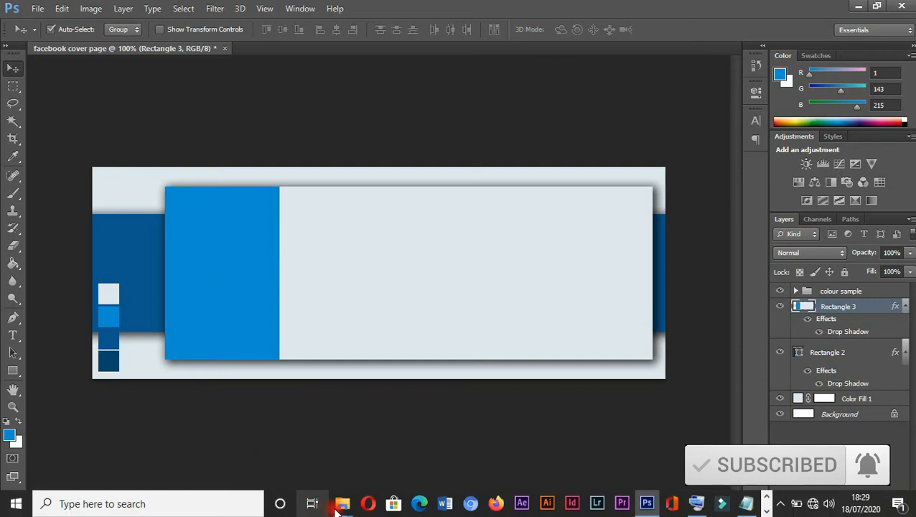
mouse_move(339, 505)
left_click(280, 470)
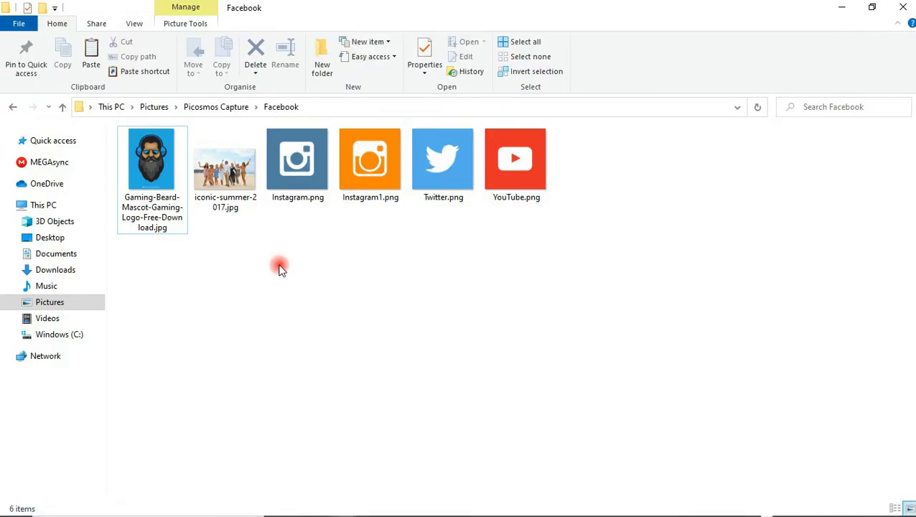
left_click_drag(229, 172, 558, 331)
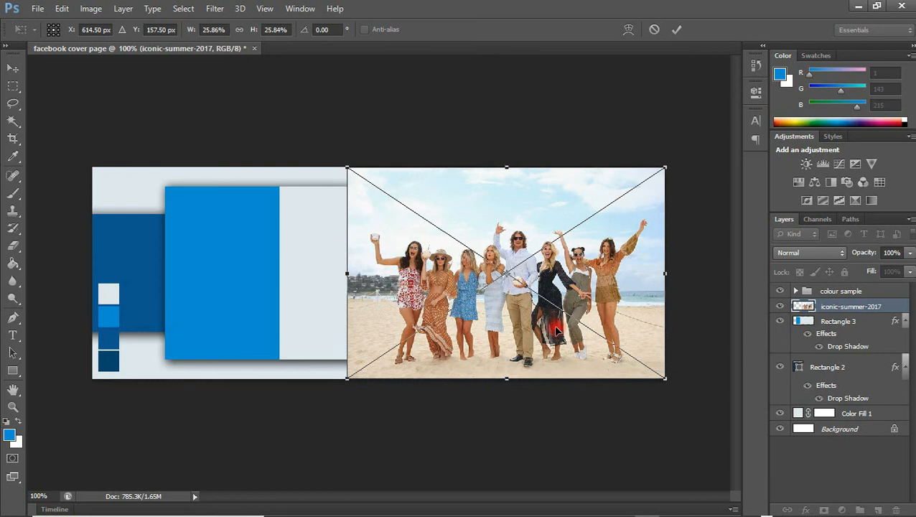
left_click_drag(347, 163, 264, 136)
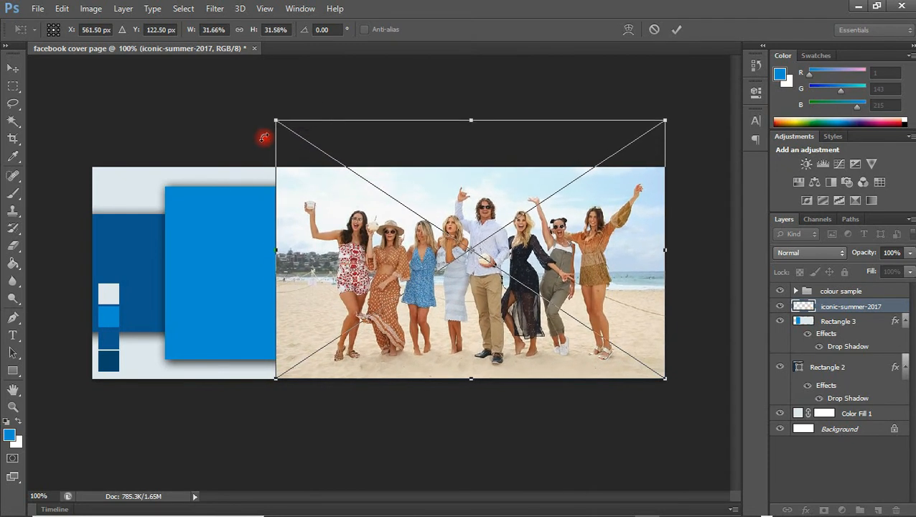
left_click(302, 210)
left_click(301, 210)
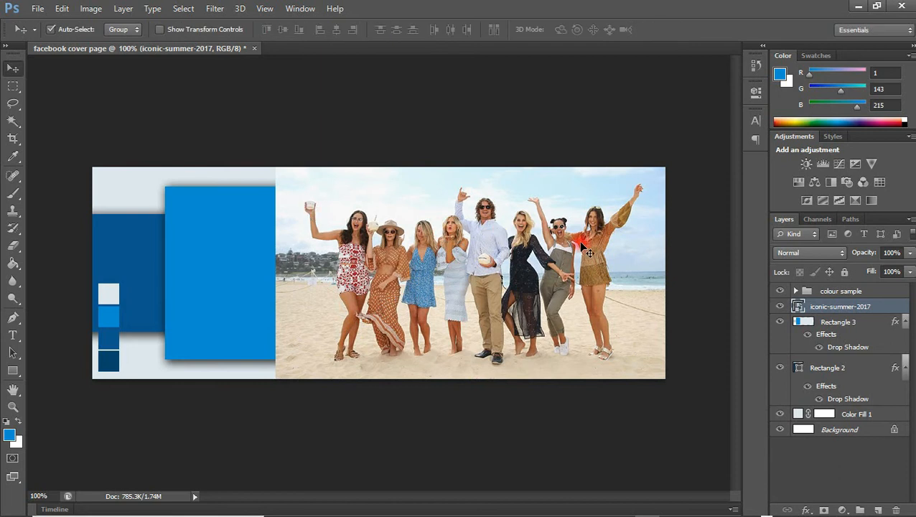
- Clip the beach photo to Rectangle 3 with a clipping mask and nudge the photo slightly down
right_click(830, 309)
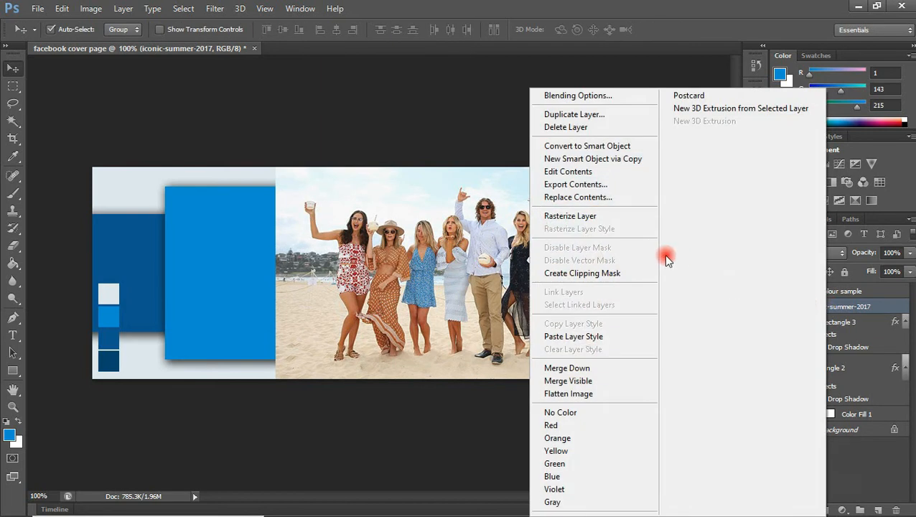
left_click(594, 273)
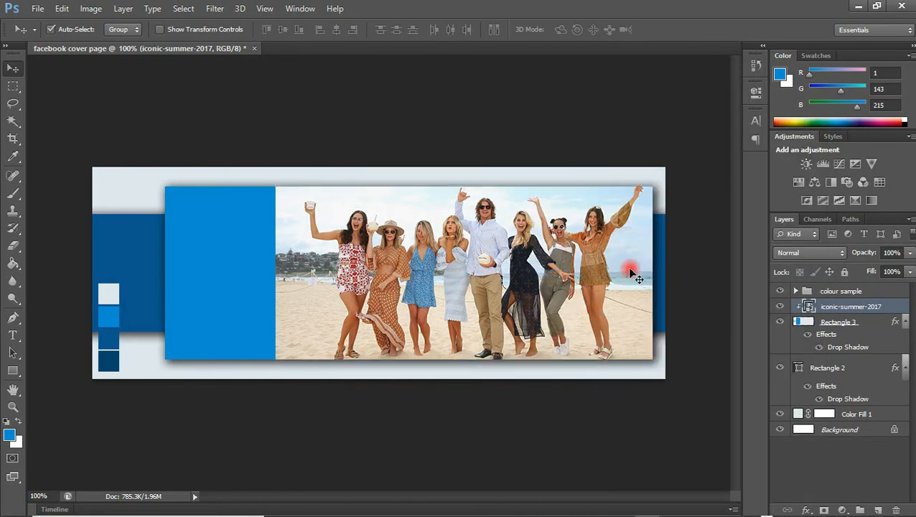
left_click_drag(551, 316, 551, 326)
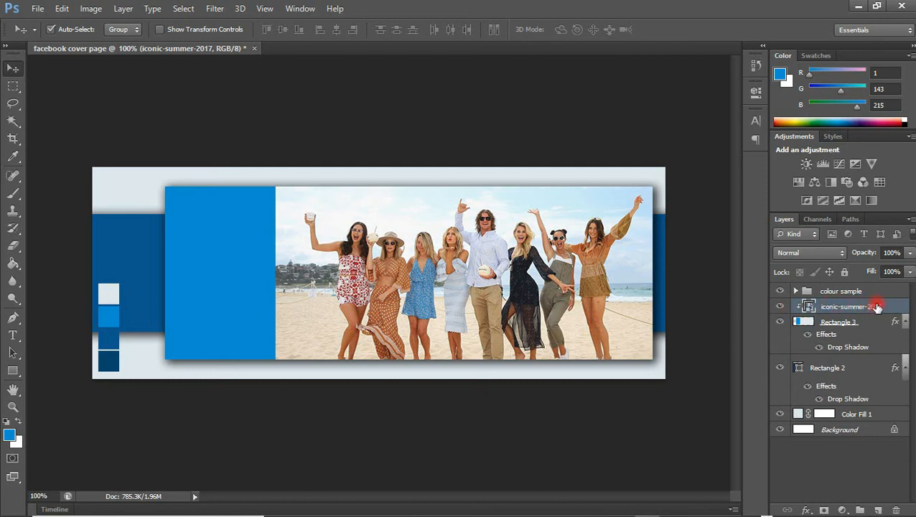
- Lower the beach photo's opacity to 36% and shift it slightly right to meet the edge of the bright blue section
left_click(907, 253)
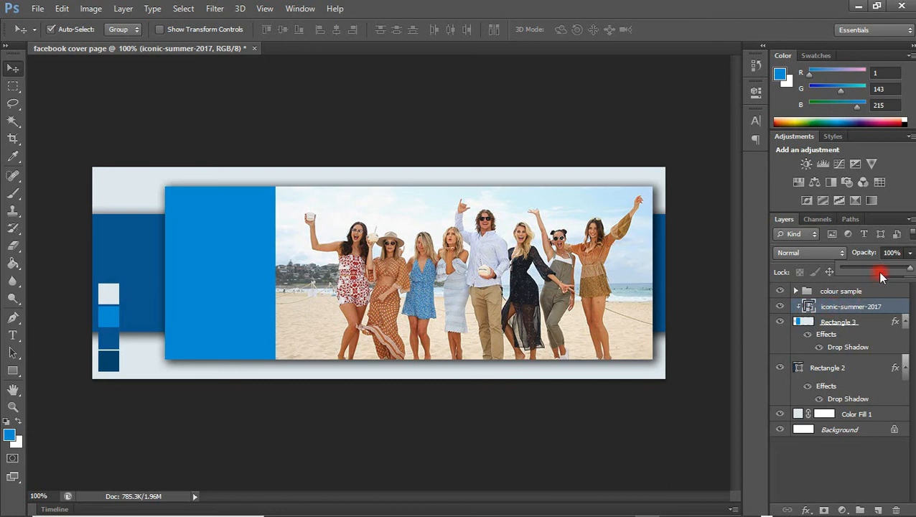
left_click_drag(900, 271, 871, 271)
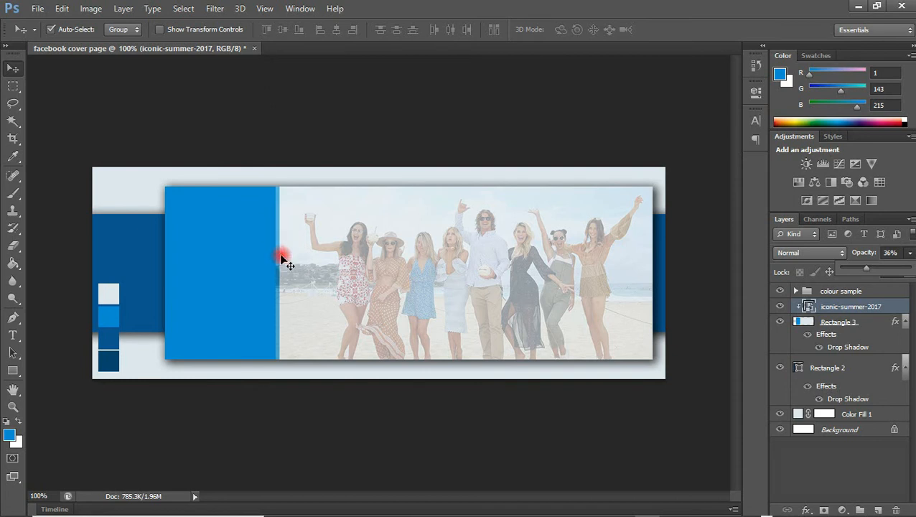
left_click_drag(294, 262, 300, 263)
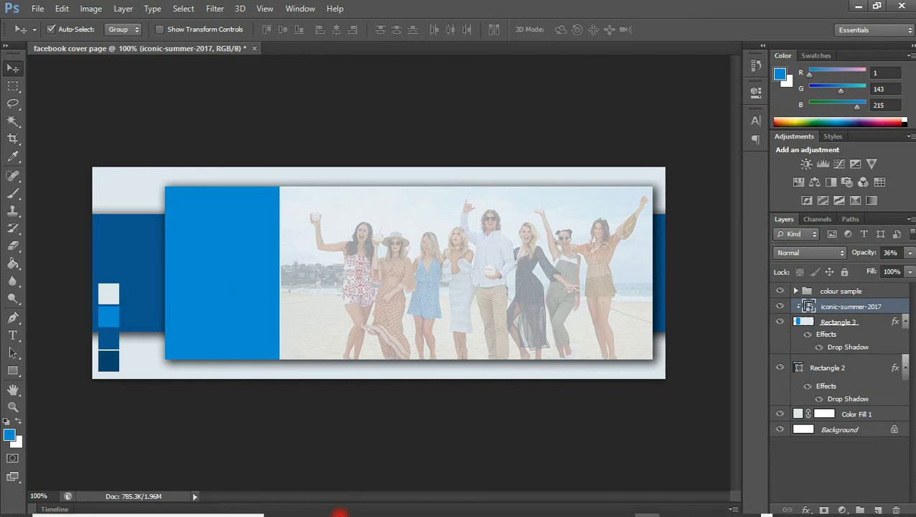
- Bring the Instagram, Instagram1, Twitter and YouTube PNG icons from the Facebook pictures folder into the cover document
mouse_move(351, 508)
left_click(269, 452)
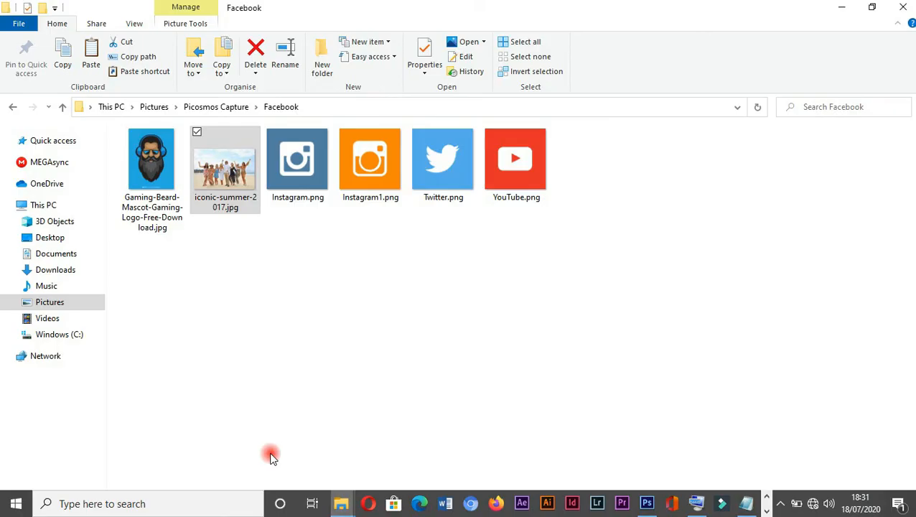
left_click(141, 171)
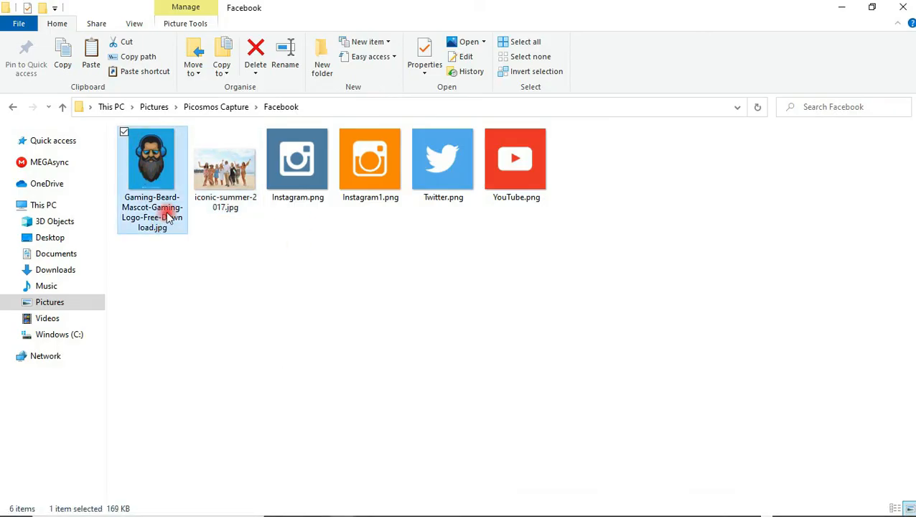
left_click(289, 164)
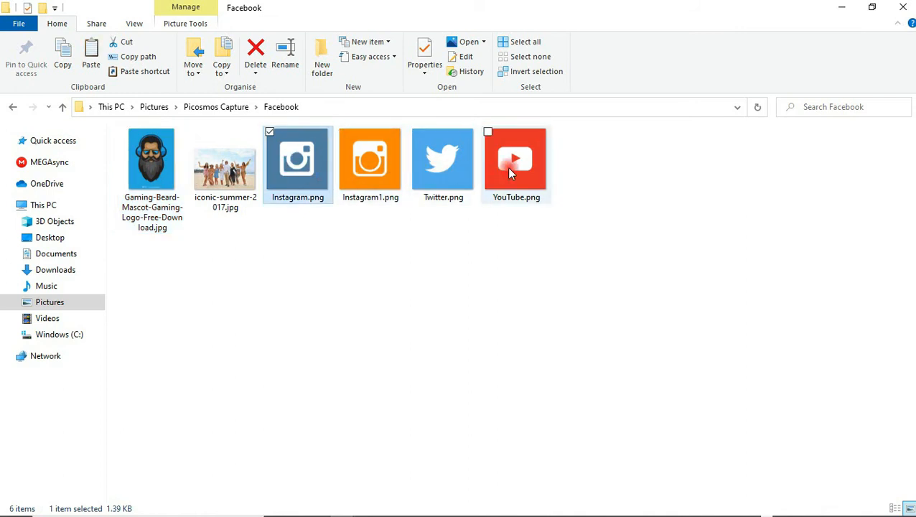
left_click(507, 166, "shift")
left_click_drag(439, 159, 417, 286)
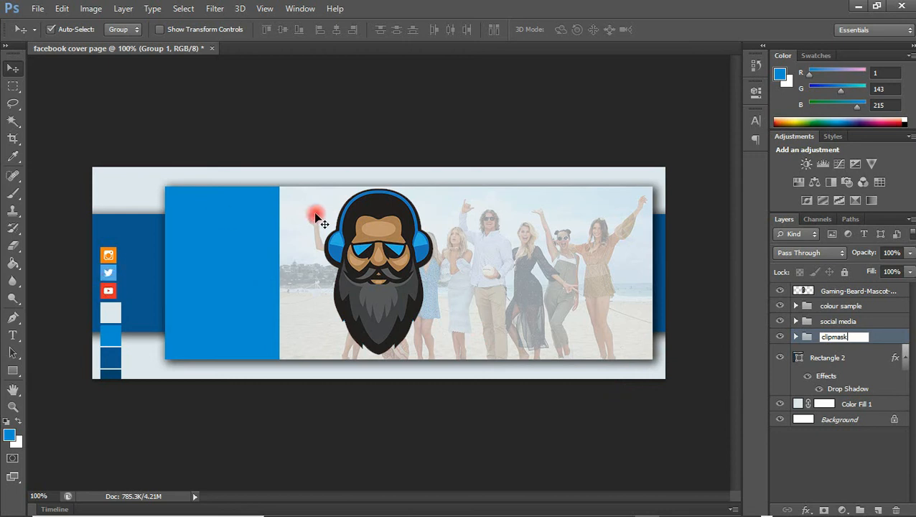
- Draw a 223 × 223 px bright blue circle with the Ellipse tool over the cover's lower edge, beside the bright blue section
left_click(13, 374)
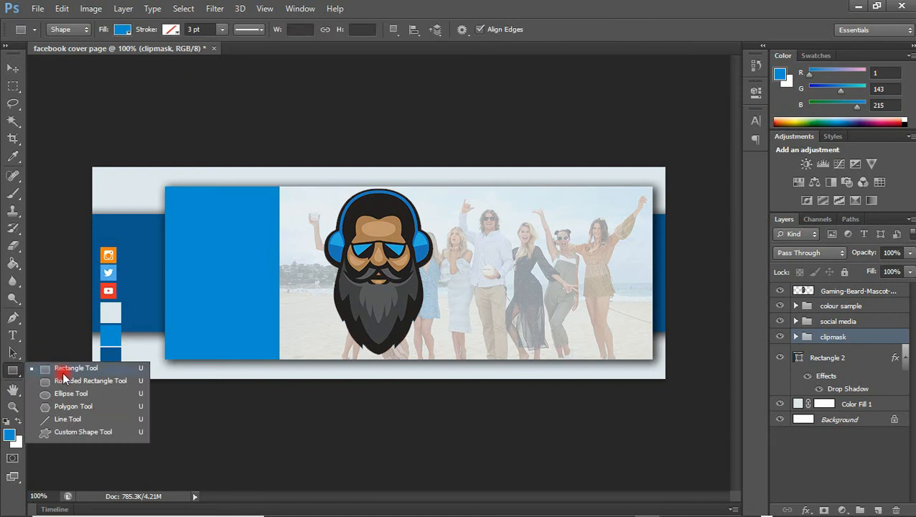
left_click(70, 393)
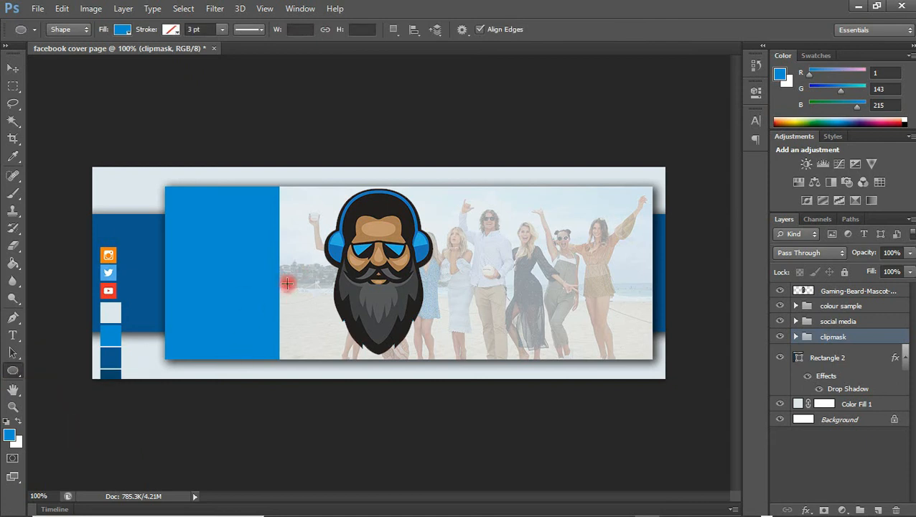
left_click_drag(276, 257, 489, 408)
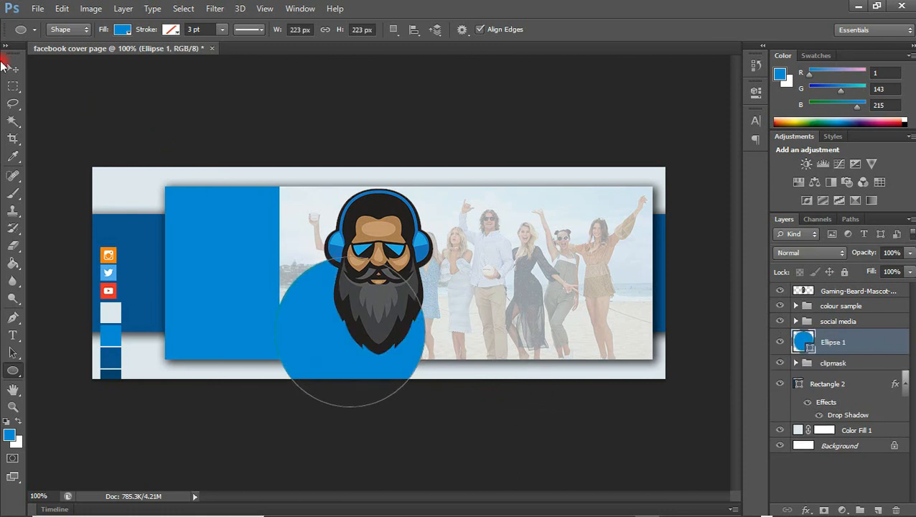
- Move the blue circle right so it sits partly behind the mascot, and recolour it with the light grey-blue colour sample
left_click(11, 70)
left_click_drag(329, 326, 400, 336)
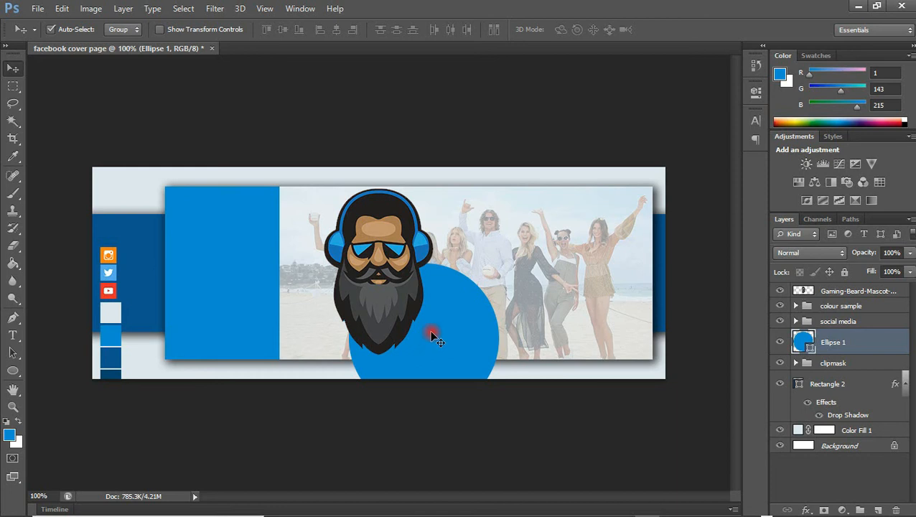
double_click(810, 348)
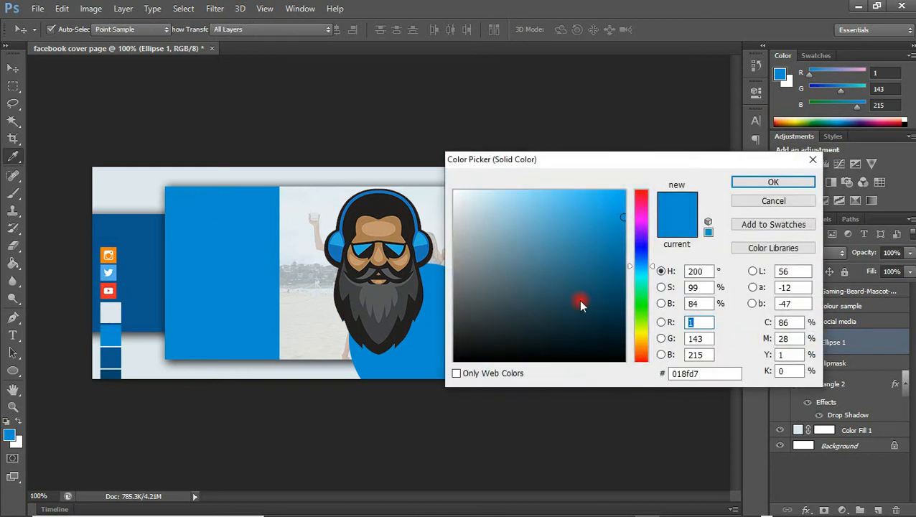
left_click(111, 310)
left_click(774, 182)
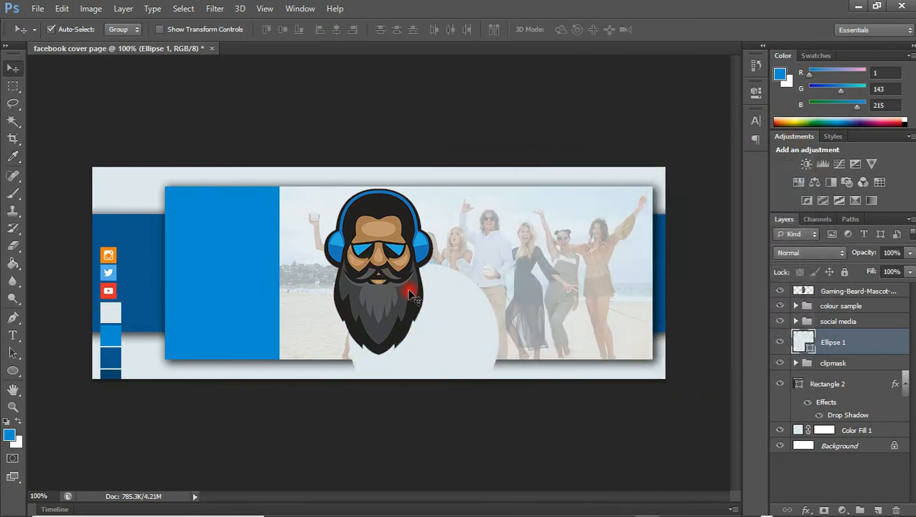
left_click(442, 342)
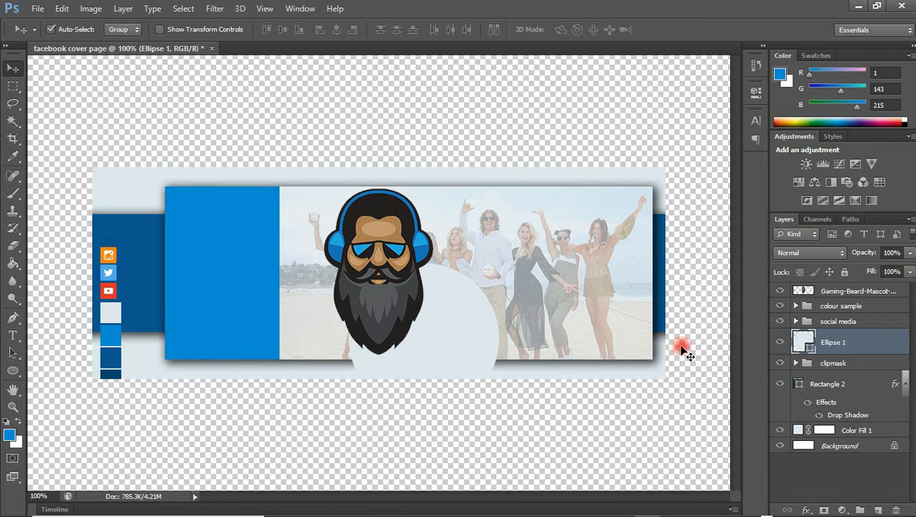
- Duplicate the light circle and scale the copy to about 87% around its centre
key("ctrl+j")
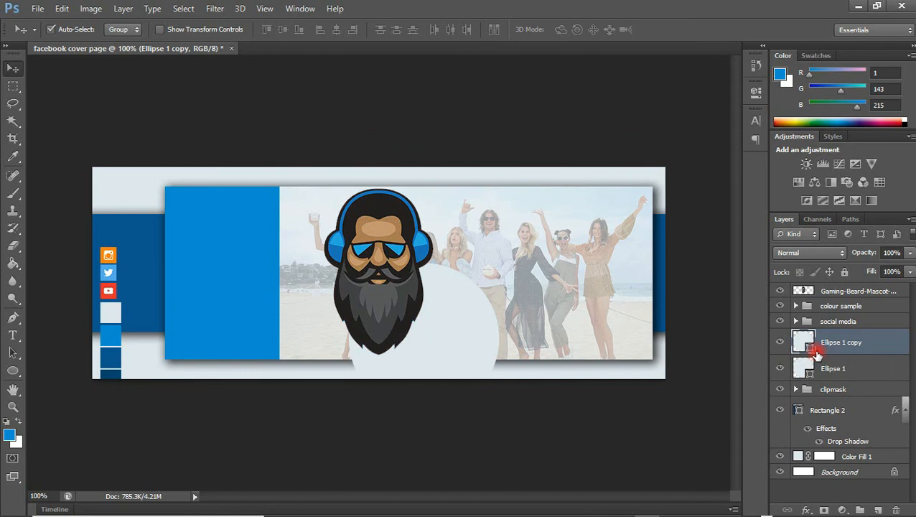
key("ctrl+t")
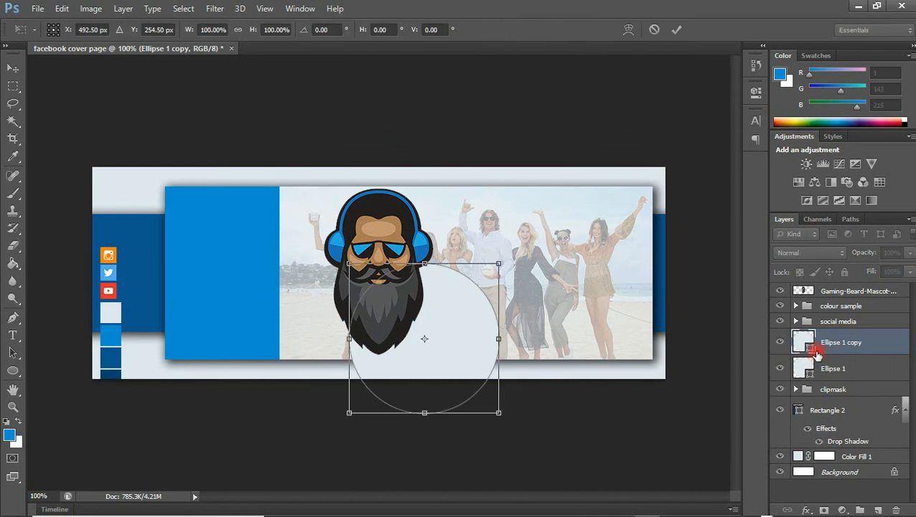
left_click_drag(499, 266, 494, 280)
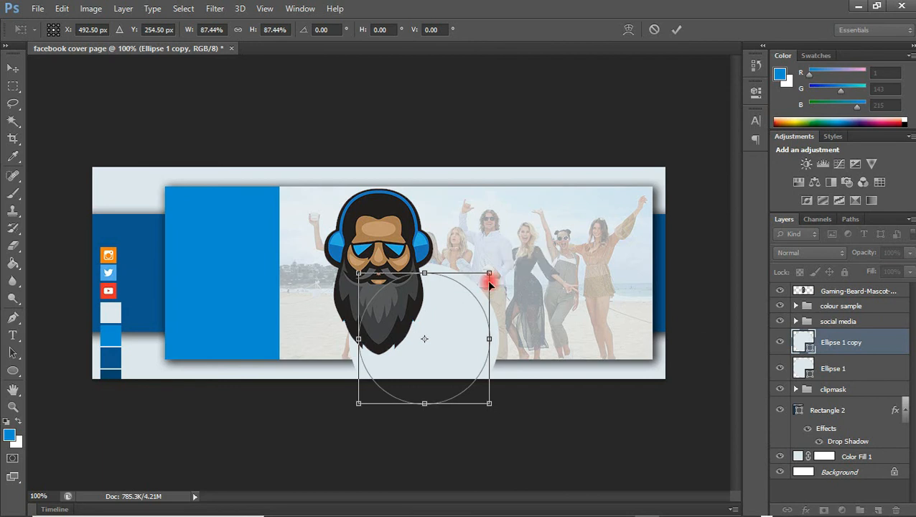
key("Return")
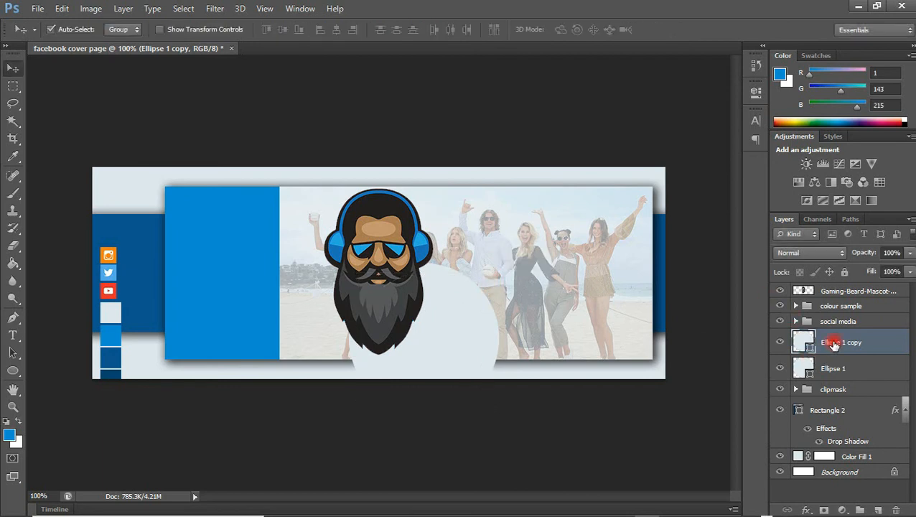
- Add a 3 px black outside Stroke layer style to the smaller circle copy
left_click(807, 510)
left_click(807, 512)
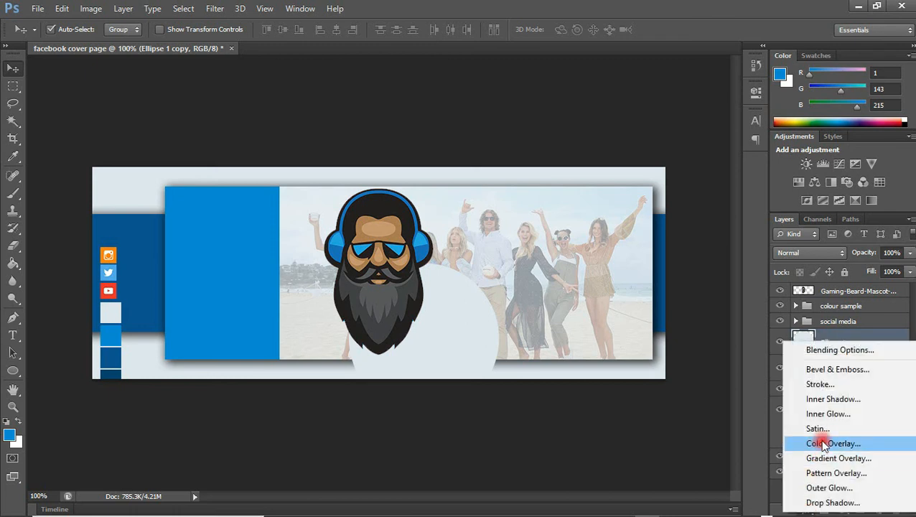
left_click(841, 386)
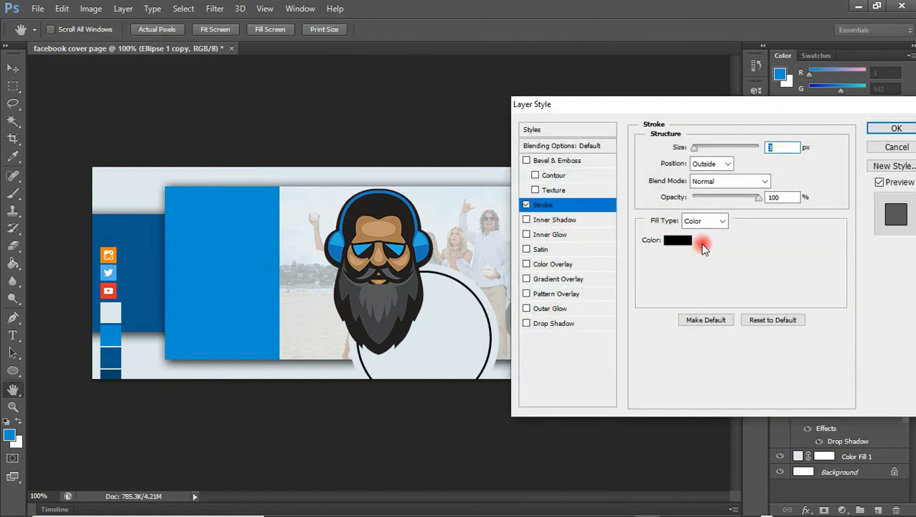
left_click(897, 129)
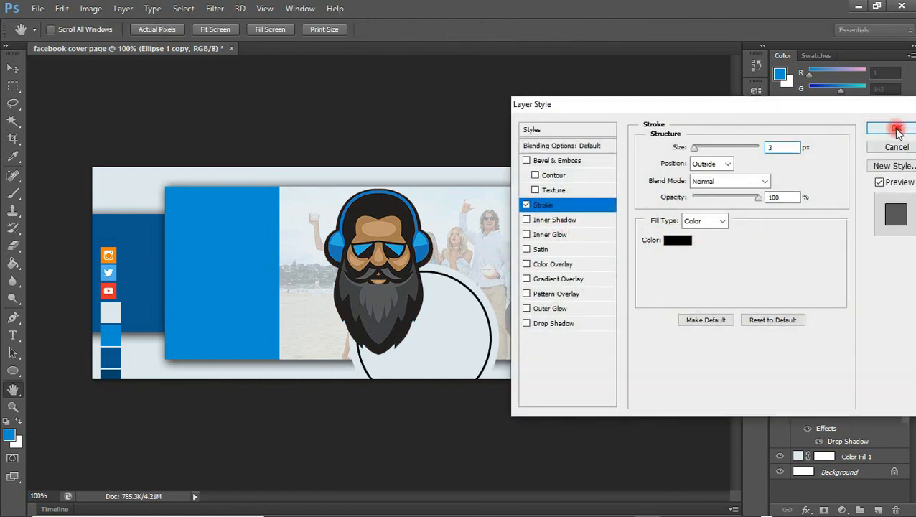
- Move the mascot logo onto the outlined circle and scale it to about 66% so it fits inside the ring
left_click_drag(377, 254, 423, 307)
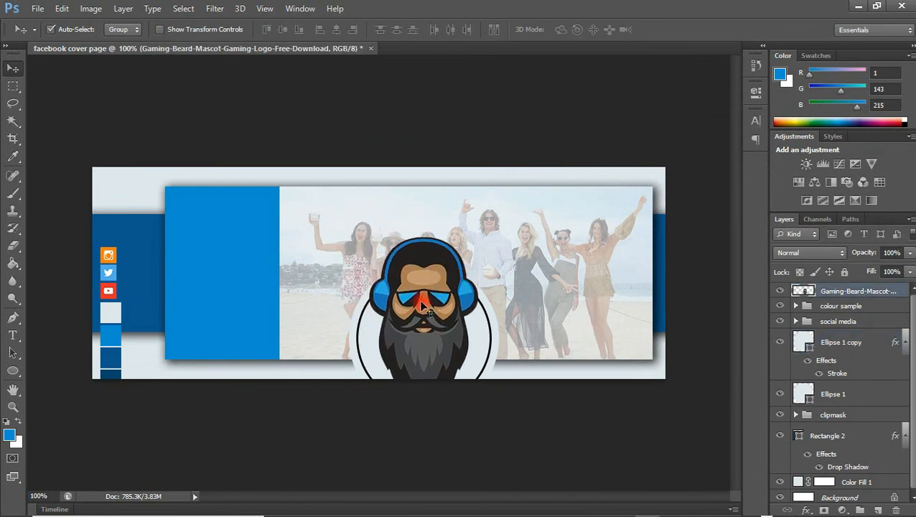
key("ctrl+t")
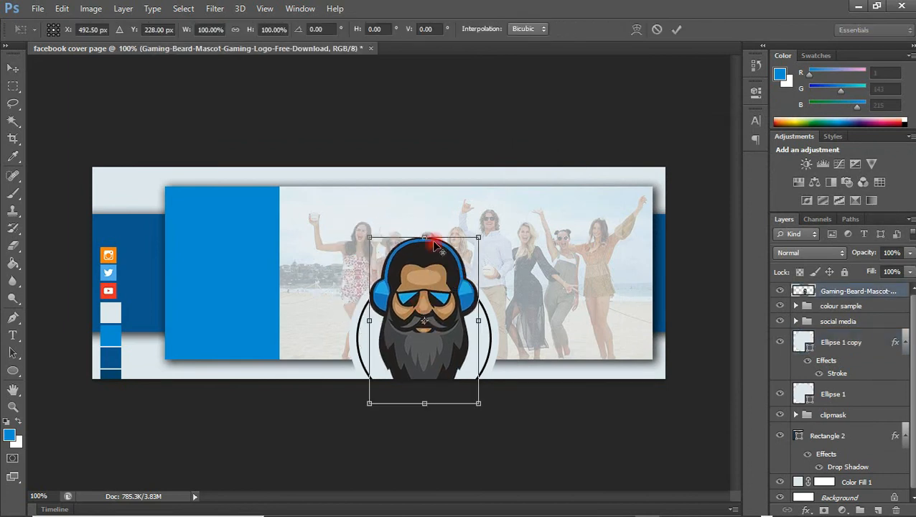
left_click_drag(477, 237, 445, 309)
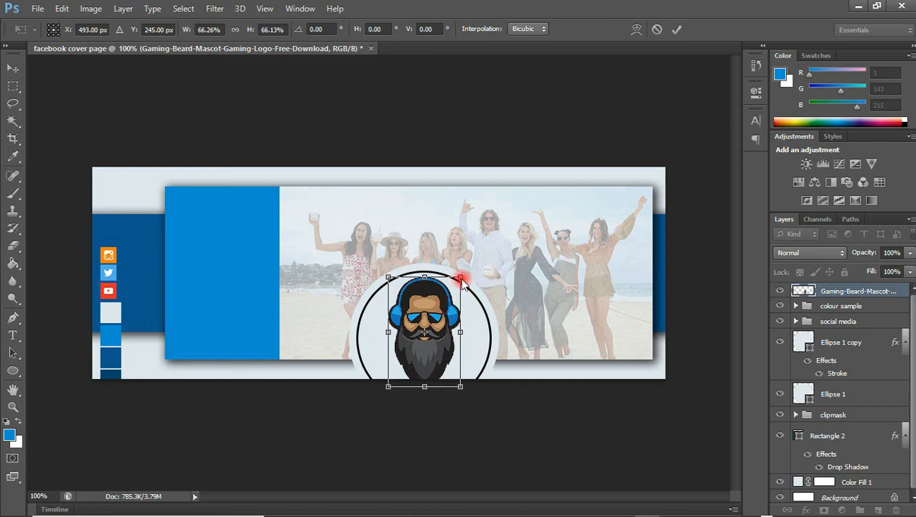
key("alt+space")
key("Return")
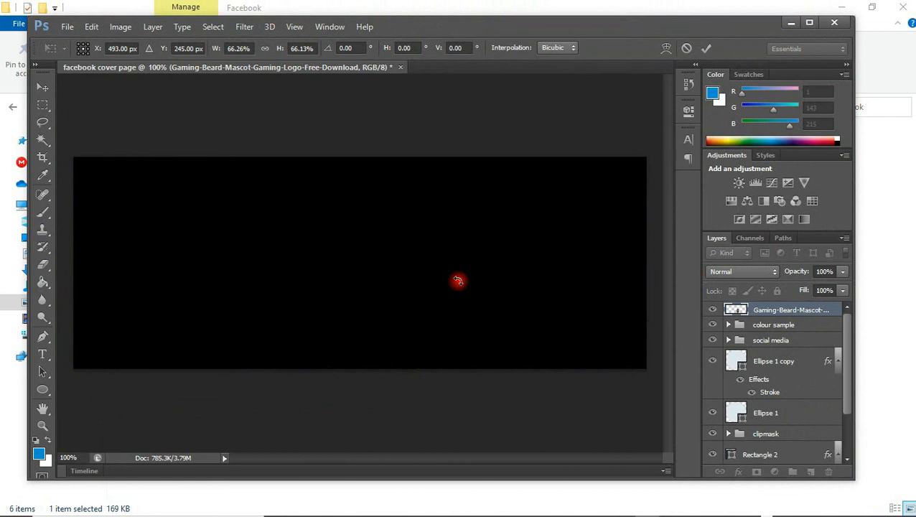
left_click(814, 26)
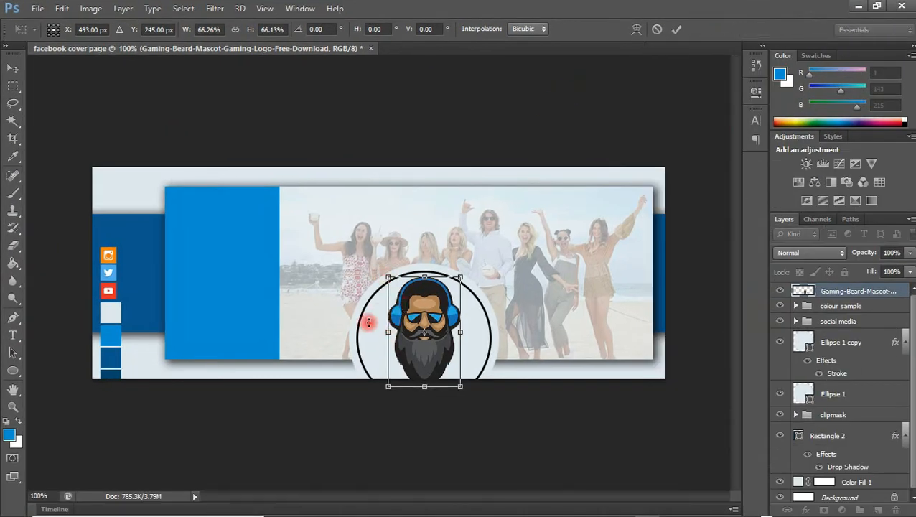
key("Return")
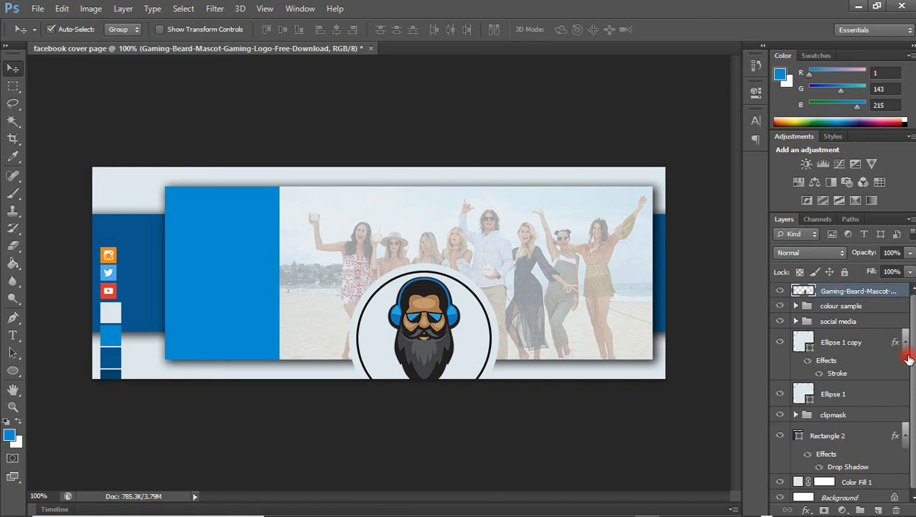
- Group the mascot and both circle layers as "logo" and nudge the group slightly up on the cover
left_click(849, 346)
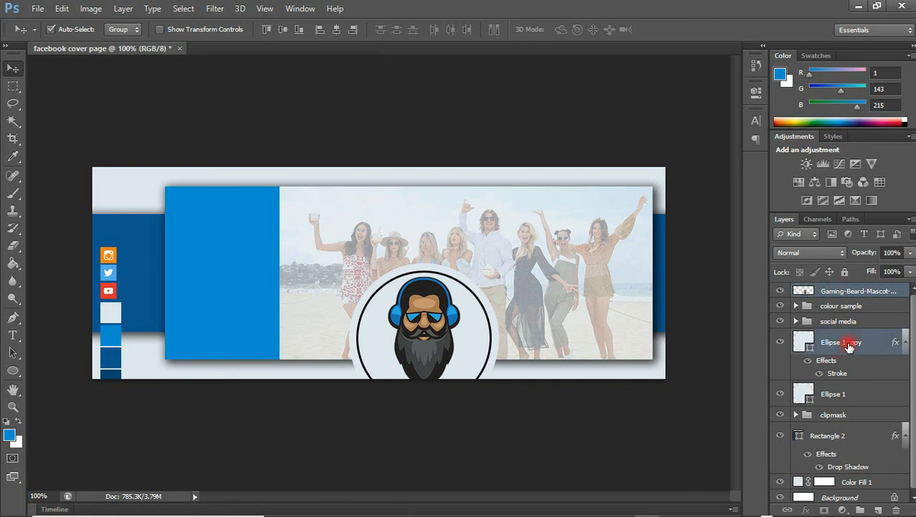
left_click(837, 394, "shift")
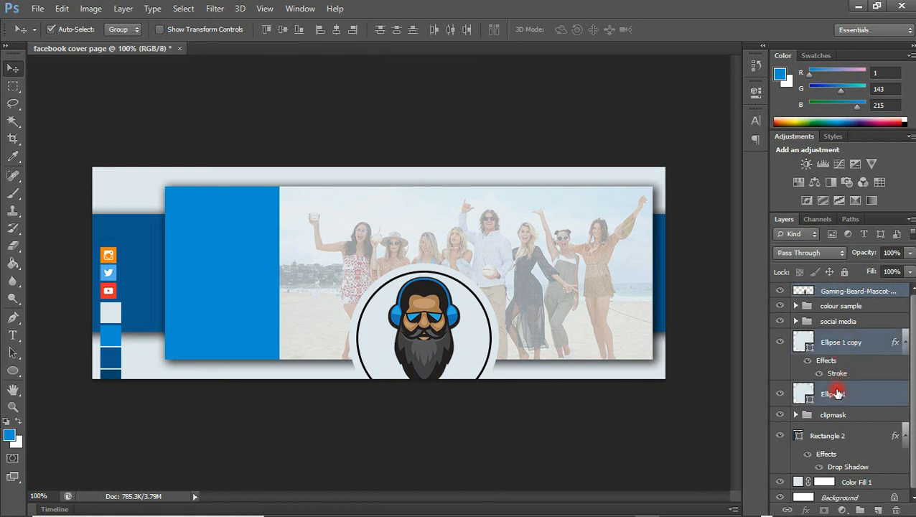
key("ctrl+g")
double_click(829, 292)
type("logo")
key("Return")
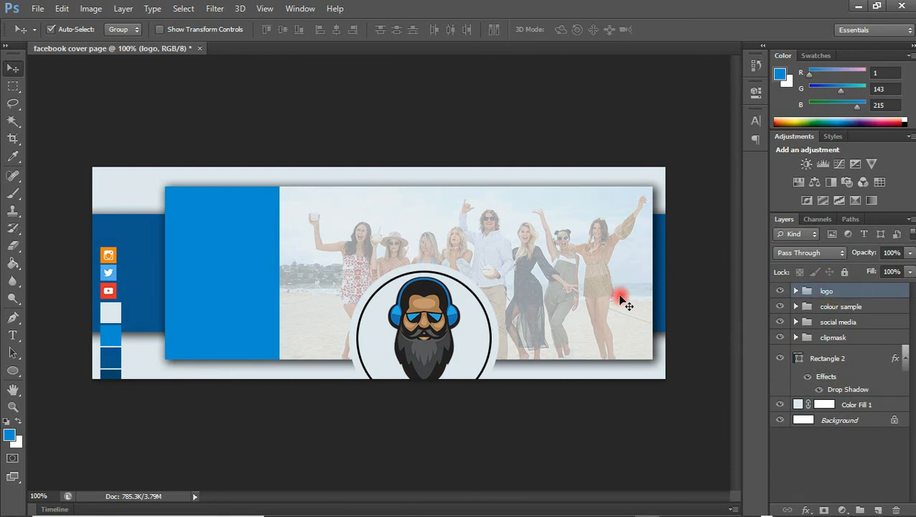
mouse_move(463, 330)
left_mouse_down()
mouse_move(507, 268)
mouse_move(475, 297)
mouse_move(463, 347)
mouse_move(434, 327)
mouse_move(446, 337)
mouse_move(446, 329)
left_mouse_up()
- Expand the clipmask group and select the clipped beach photo layer inside it
left_click(497, 286)
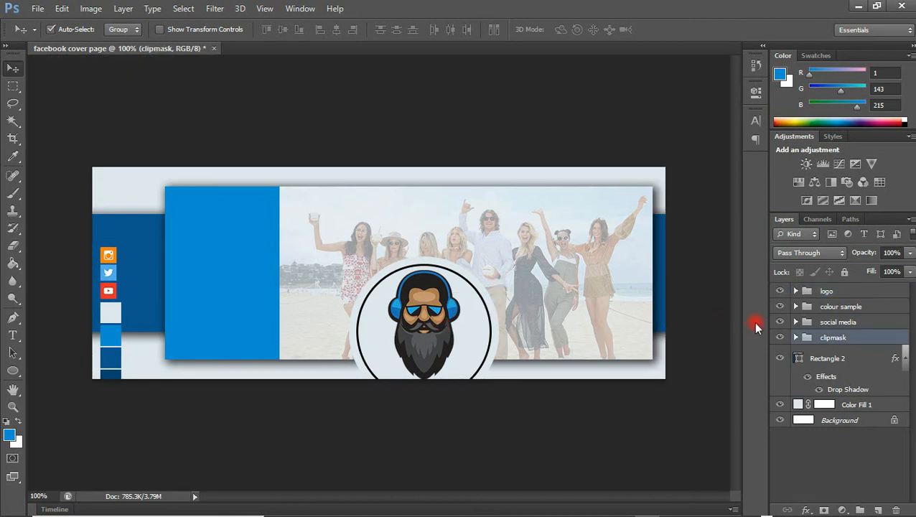
left_click(796, 338)
left_click(823, 352)
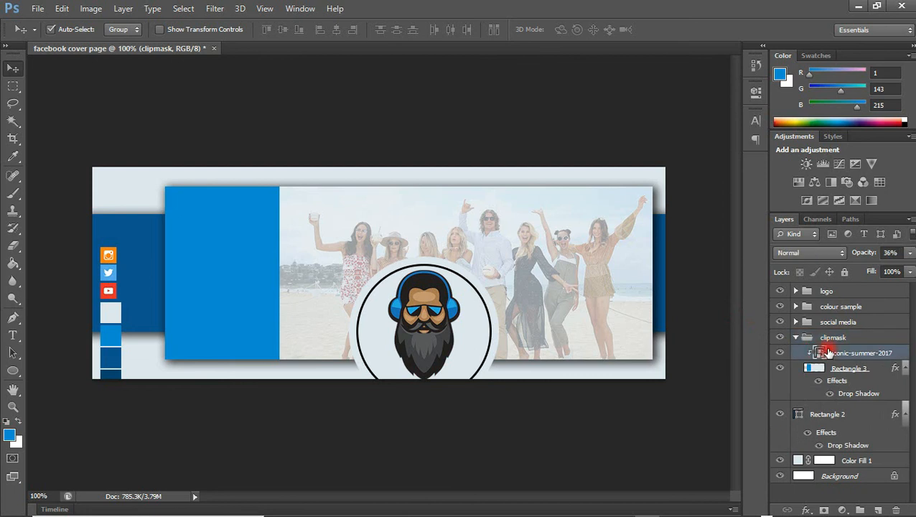